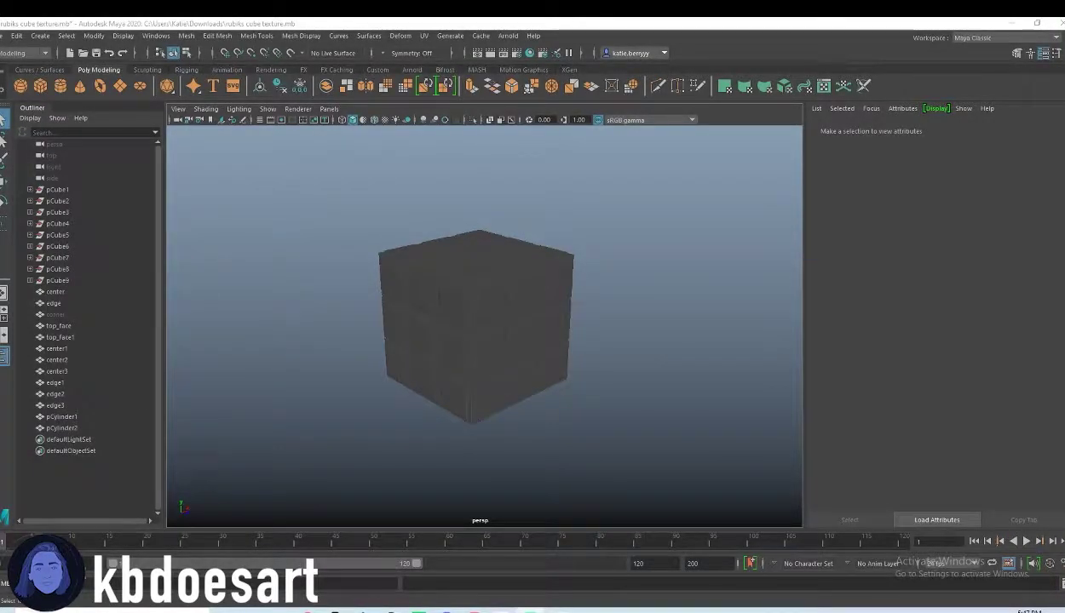
Step: Select all the Rubik's cube pieces and delete all construction history in the scene
drag(282, 188, 592, 409)
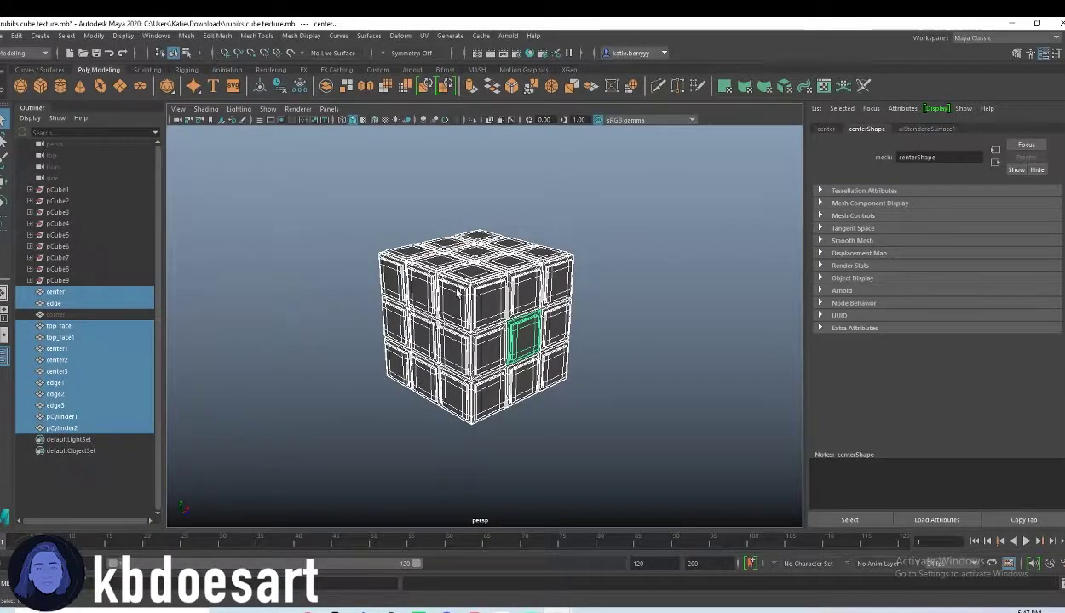
right_drag(458, 293, 501, 266)
click(16, 35)
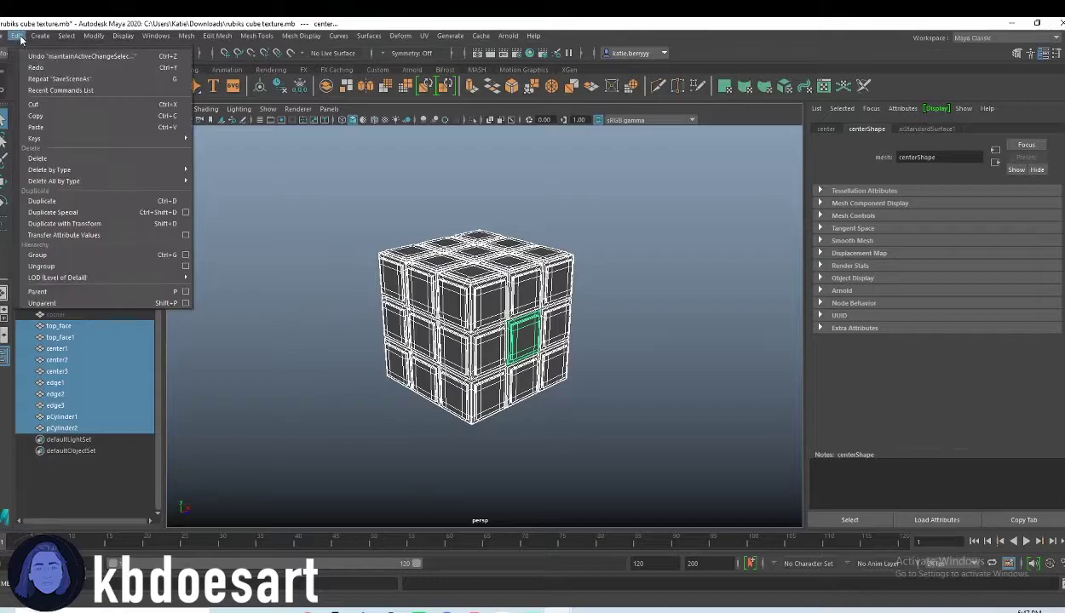
mouse_move(76, 181)
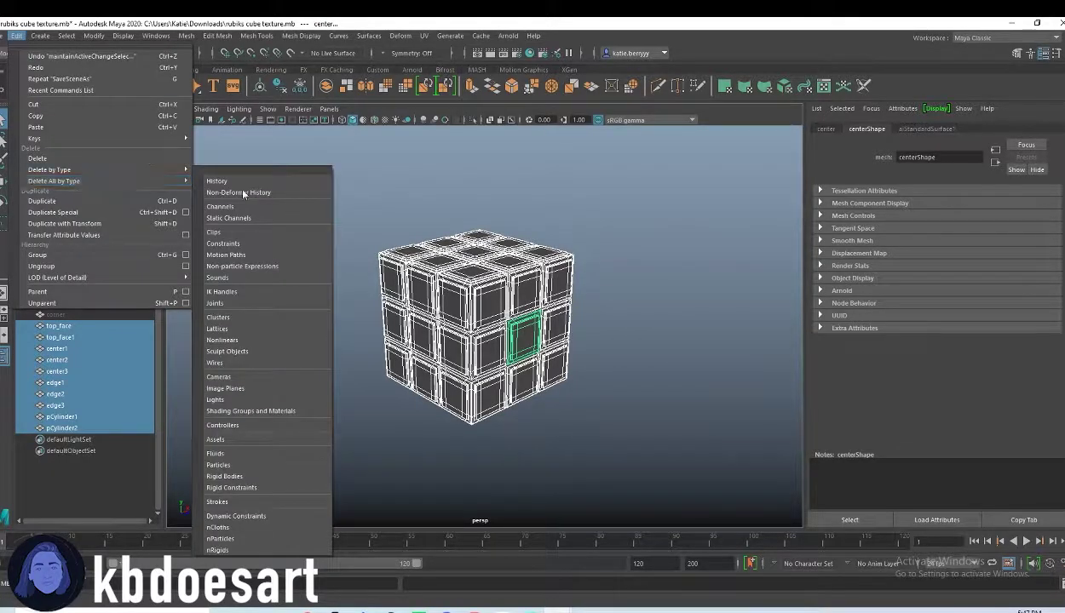
click(271, 178)
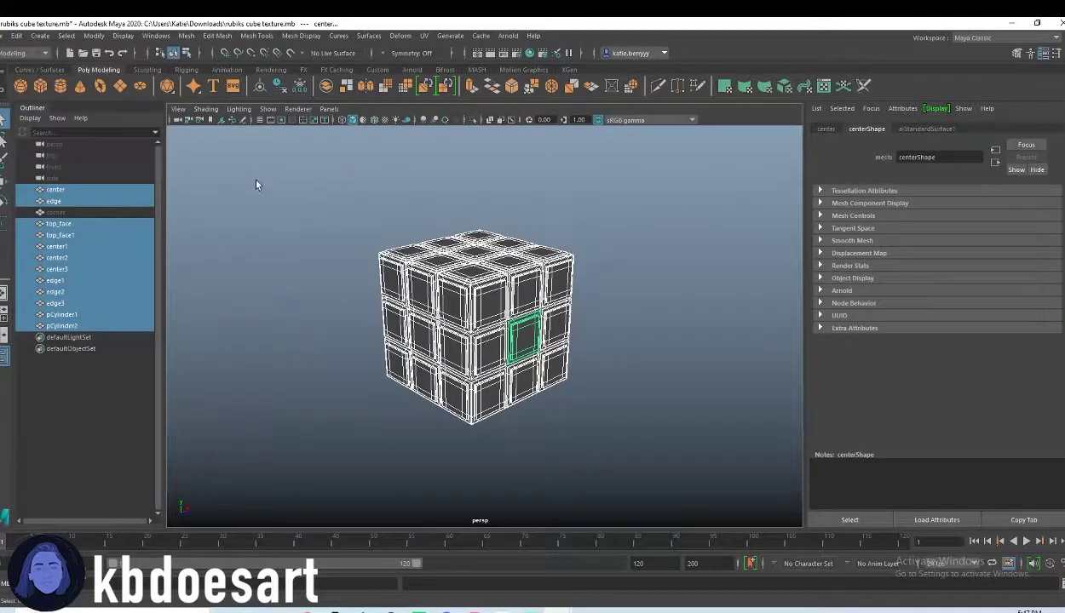
Step: Add an Arnold SkyDome light and preview the cube with all lights before returning to default shaded display
click(412, 70)
click(80, 87)
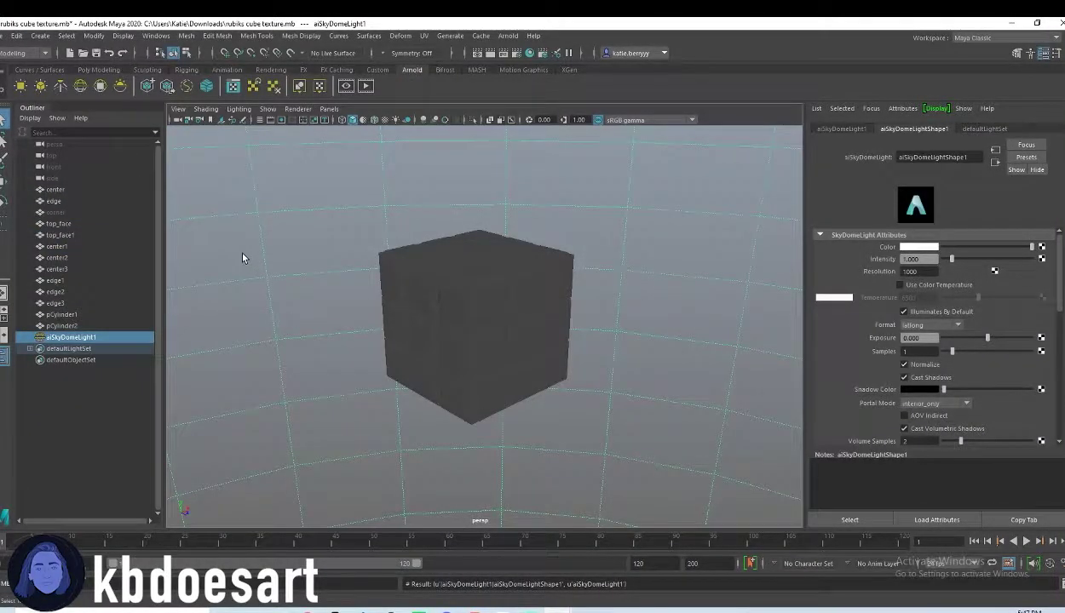
key(5)
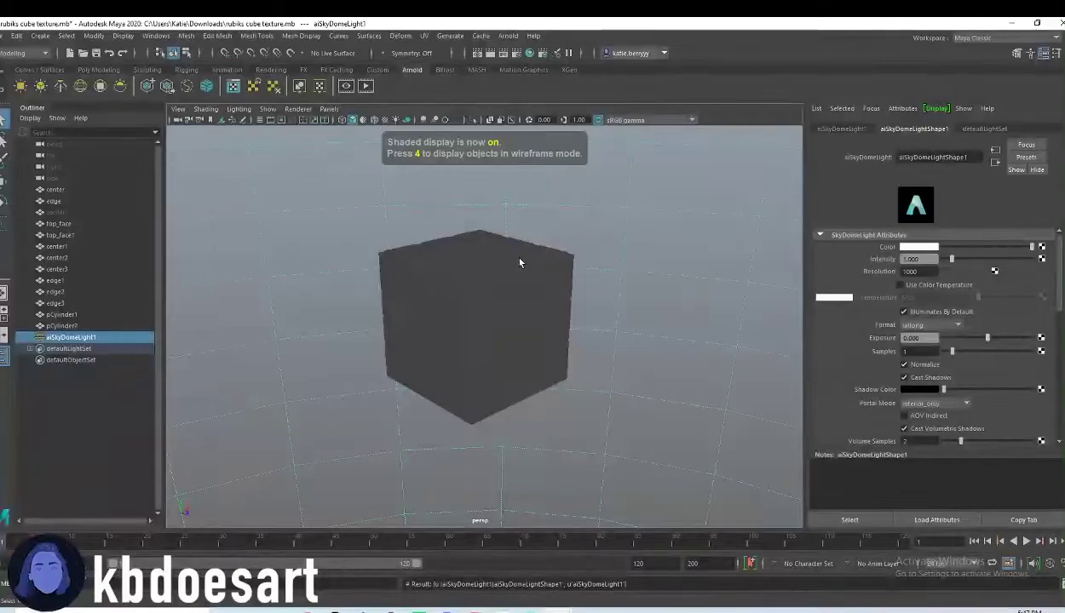
key(7)
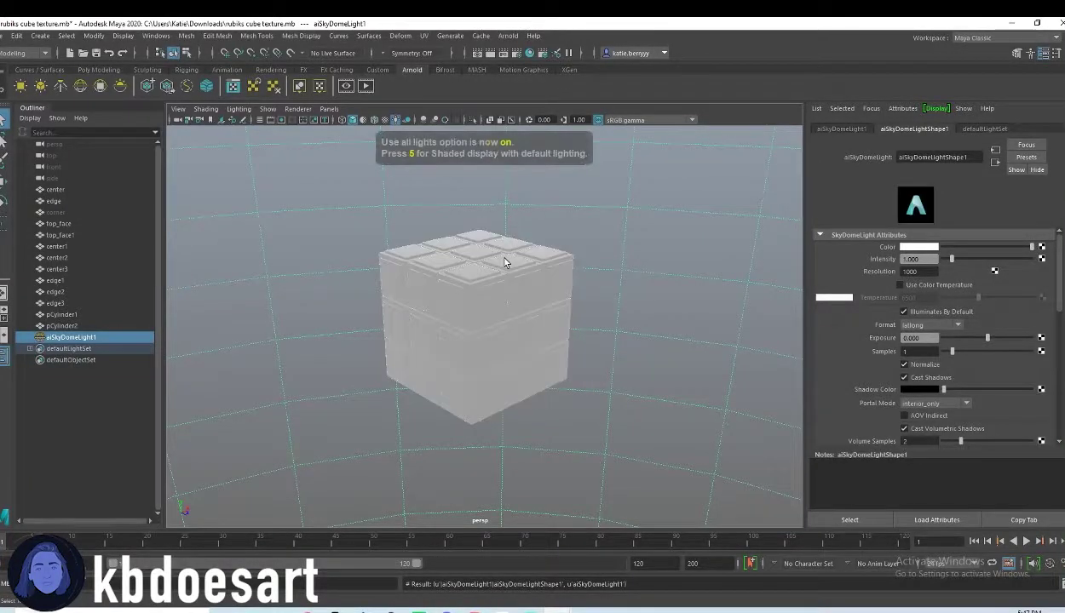
mouse_move(584, 384)
alt+mouse_down()
mouse_move(542, 378)
mouse_move(569, 409)
mouse_move(527, 390)
mouse_move(499, 351)
mouse_move(484, 358)
alt+mouse_up()
key(5)
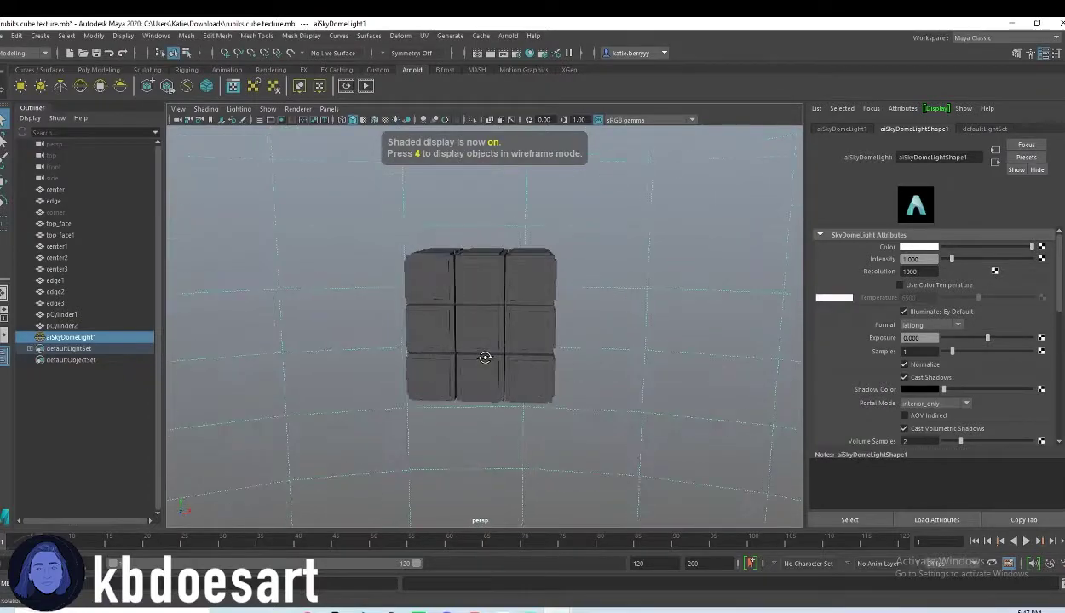
right_click(443, 309)
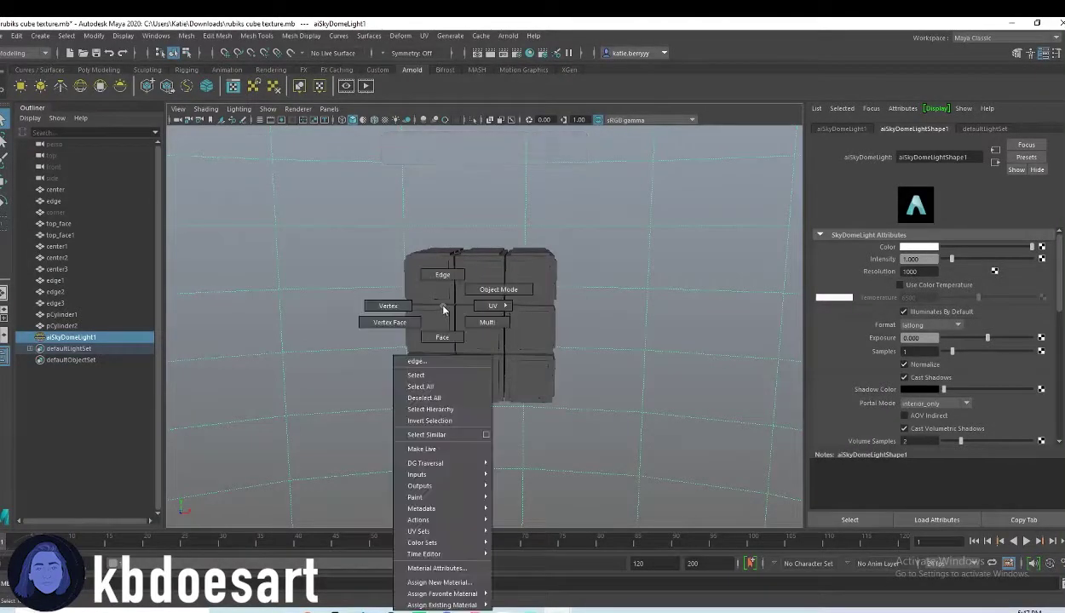
click(444, 337)
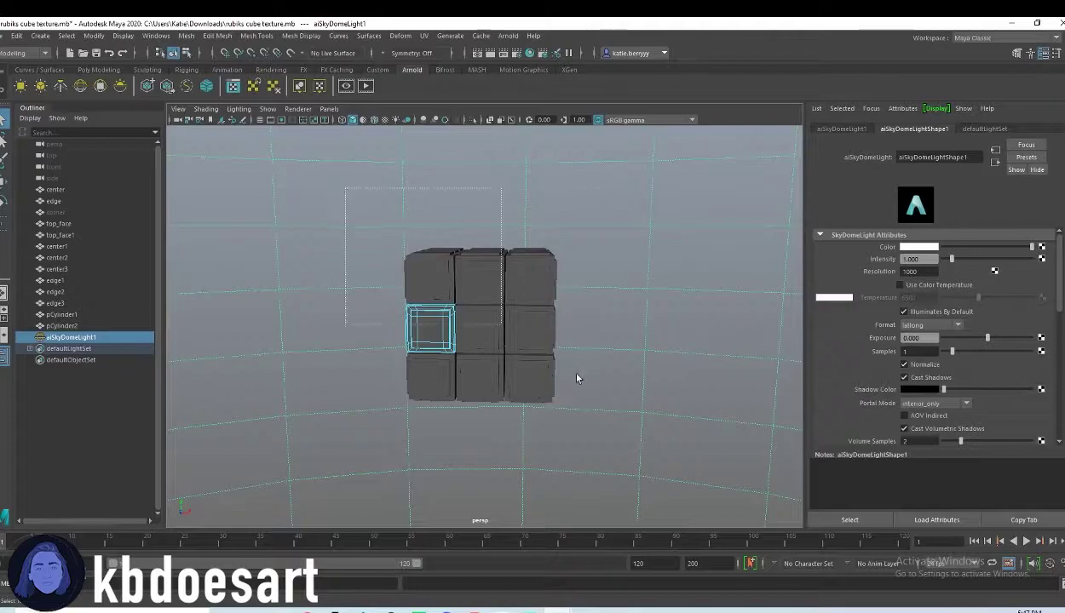
drag(577, 374, 703, 431)
alt+drag(441, 410, 495, 383)
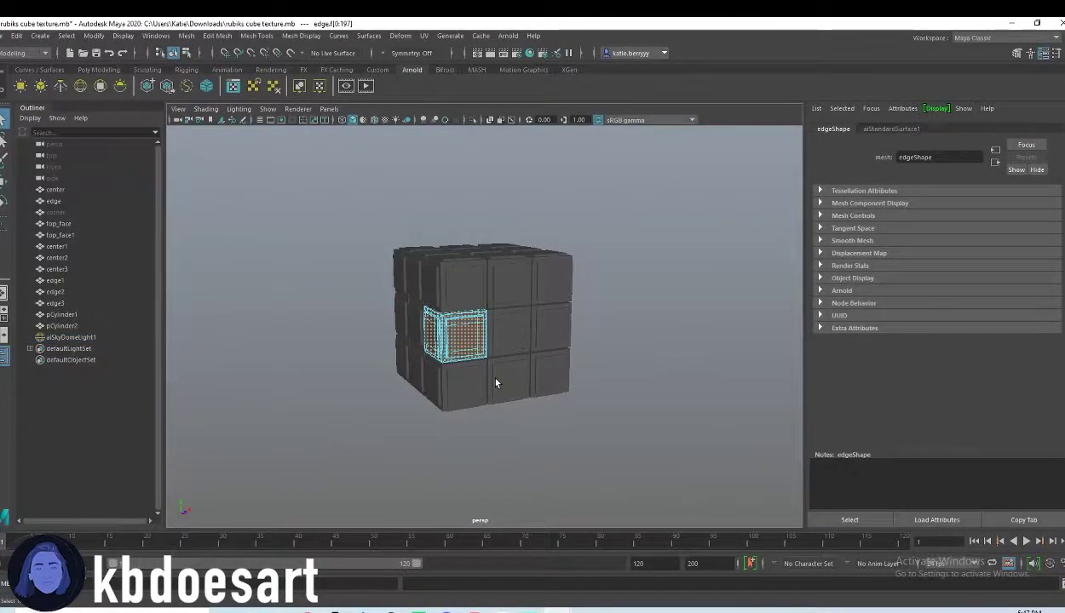
right_drag(480, 305, 521, 282)
Step: Assign a new aiStandardSurface material to all the cube pieces and set its base color to black
drag(304, 228, 785, 473)
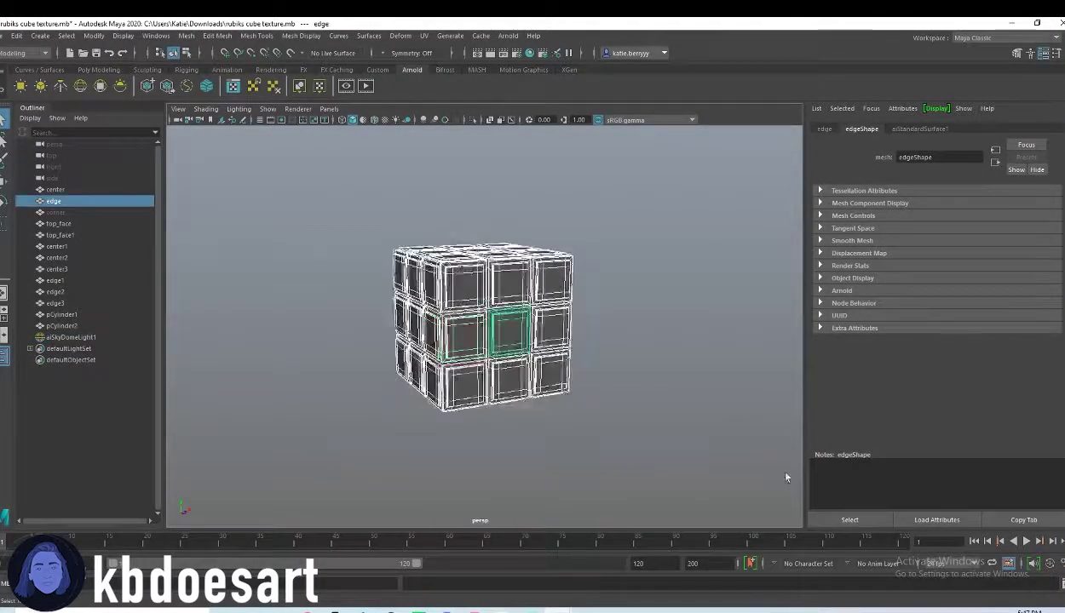
right_click(506, 281)
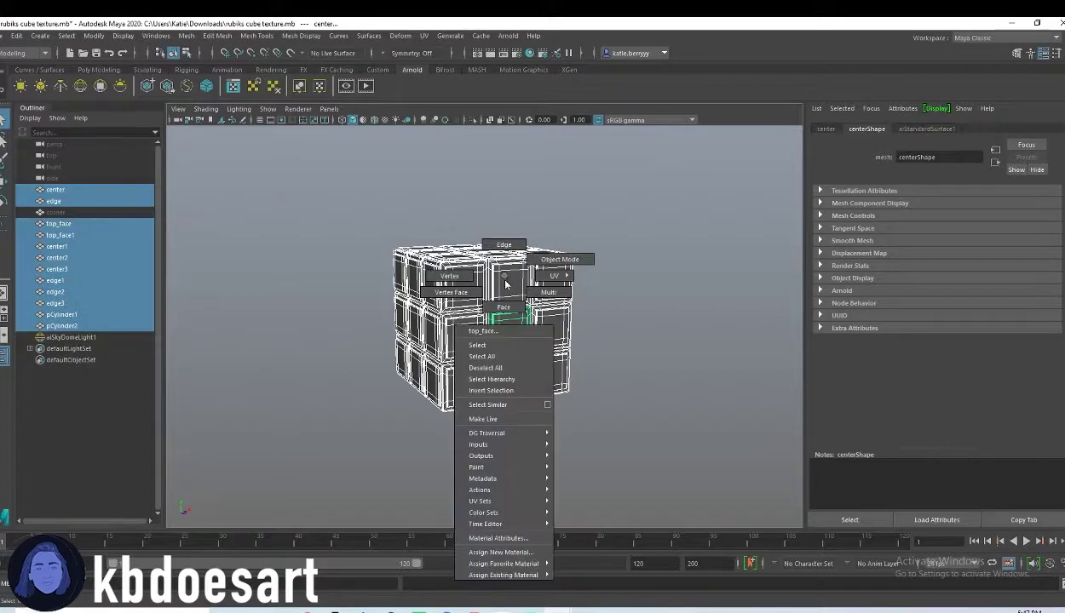
click(500, 552)
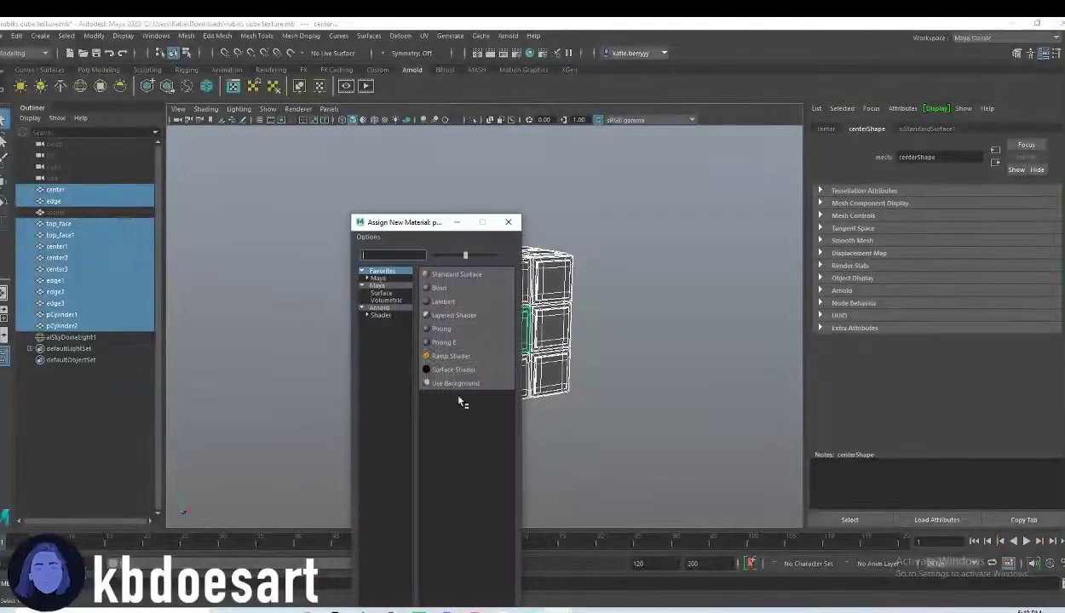
click(381, 315)
click(466, 440)
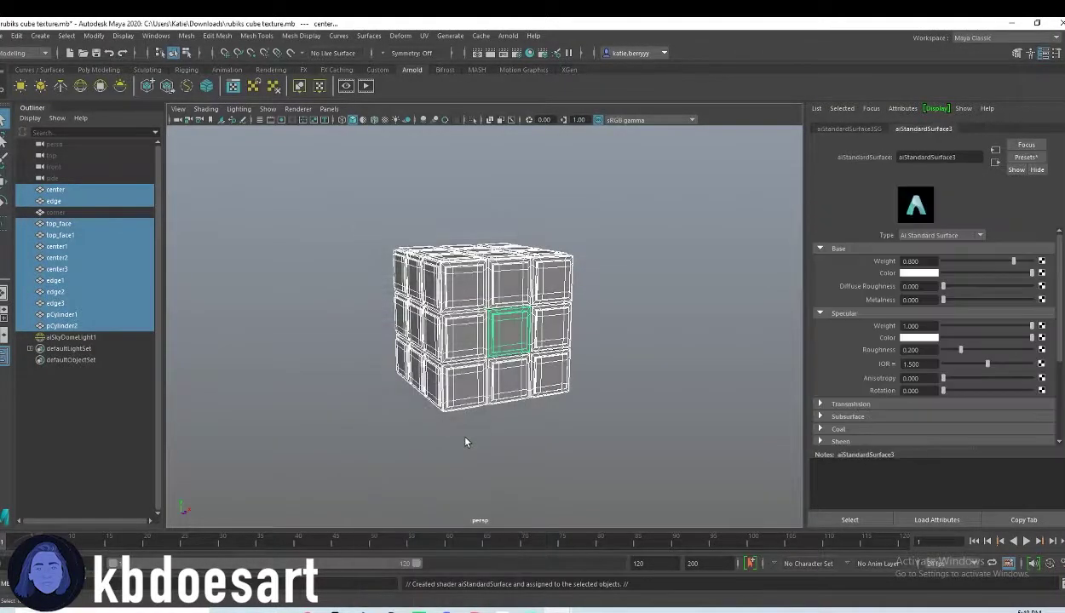
click(918, 274)
click(858, 333)
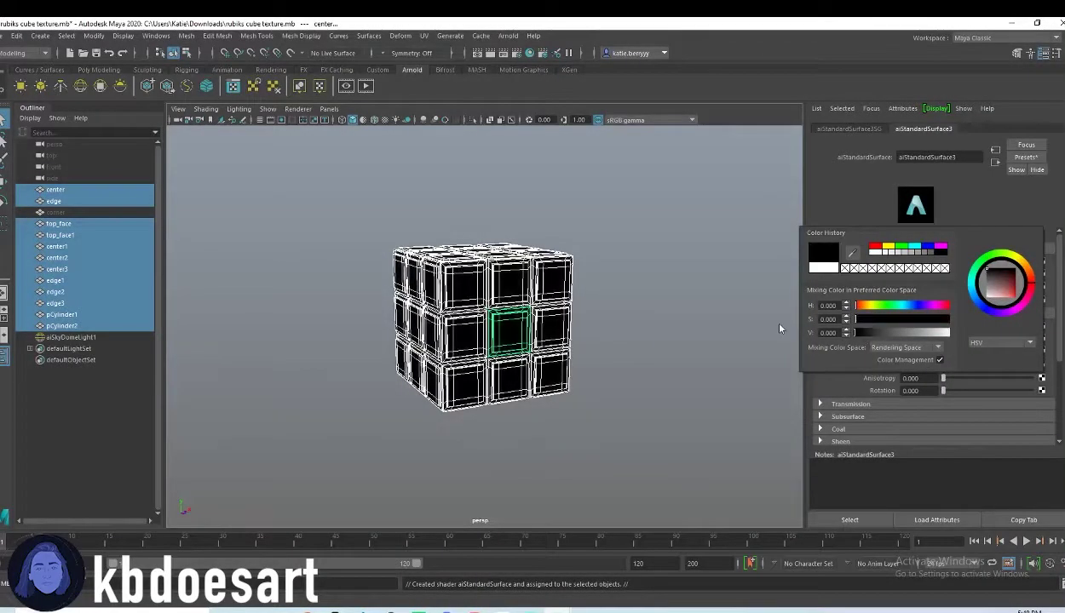
Step: Compare the black cube in lit, shaded and wireframe display, finishing in shaded display with all lights on
click(612, 247)
scroll(615, 253, up, 5)
alt+drag(633, 282, 593, 322)
key(7)
mouse_move(470, 315)
alt+mouse_down()
mouse_move(591, 309)
mouse_move(557, 355)
mouse_move(475, 339)
alt+mouse_up()
key(5)
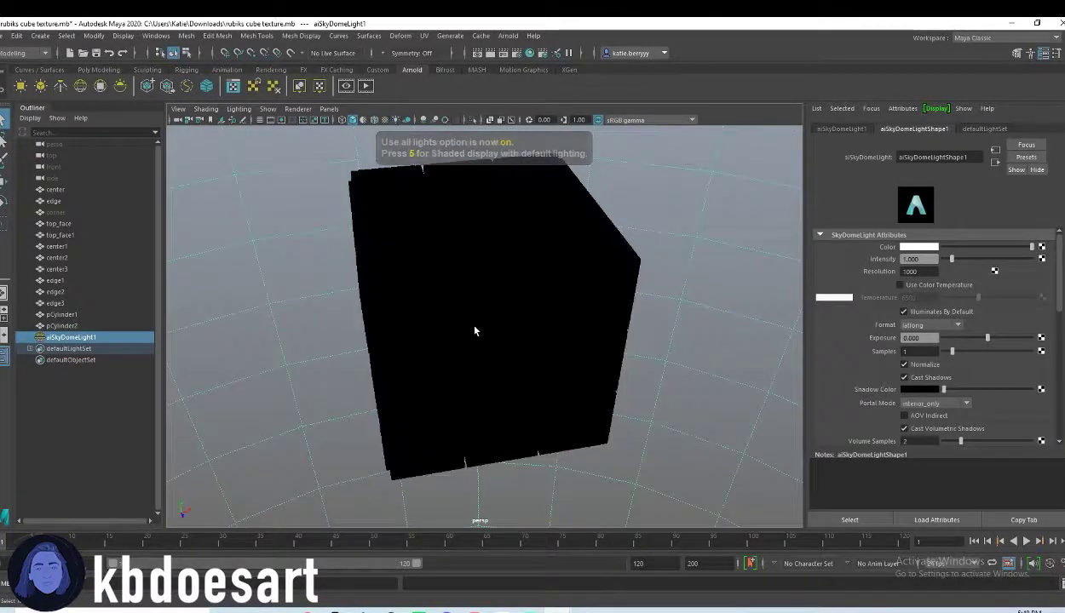
key(6)
key(4)
key(3)
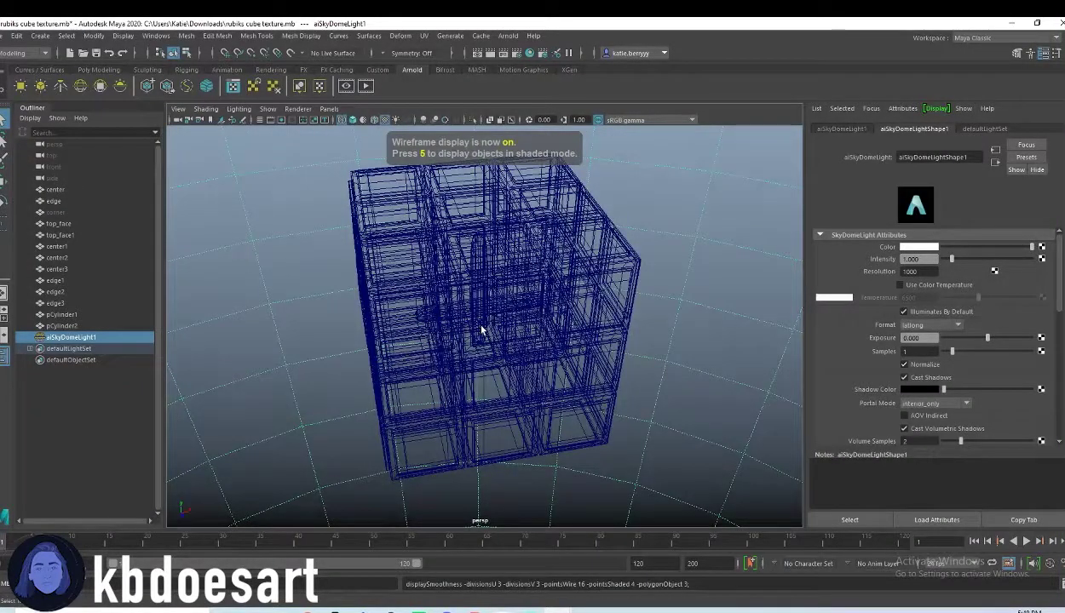
key(5)
key(7)
alt+drag(512, 305, 540, 347)
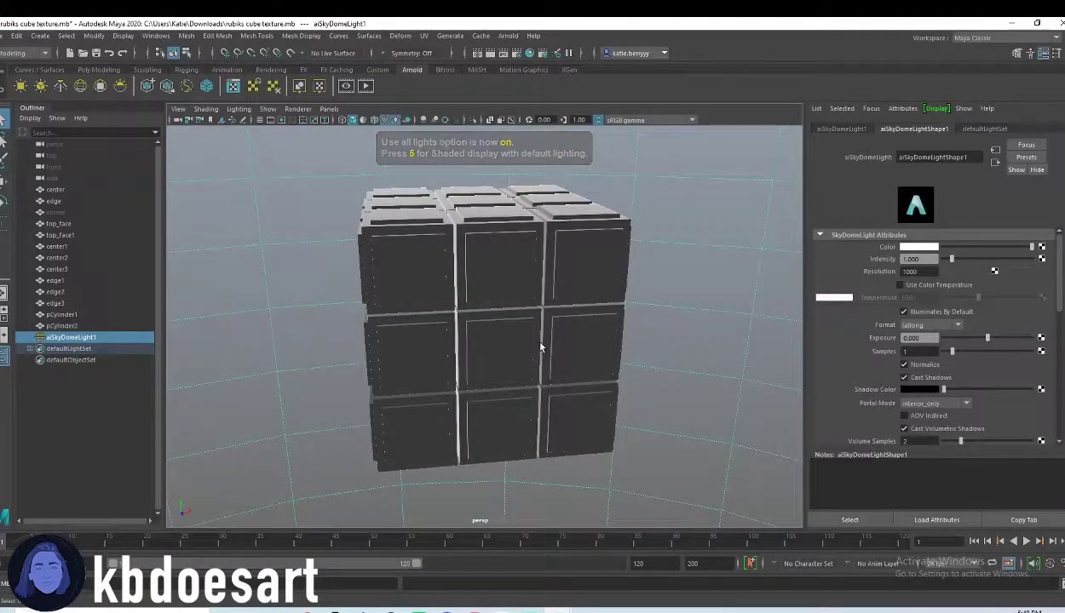
Step: Examine how the cube is divided into separate meshes by picking the pieces in its different rows
click(509, 264)
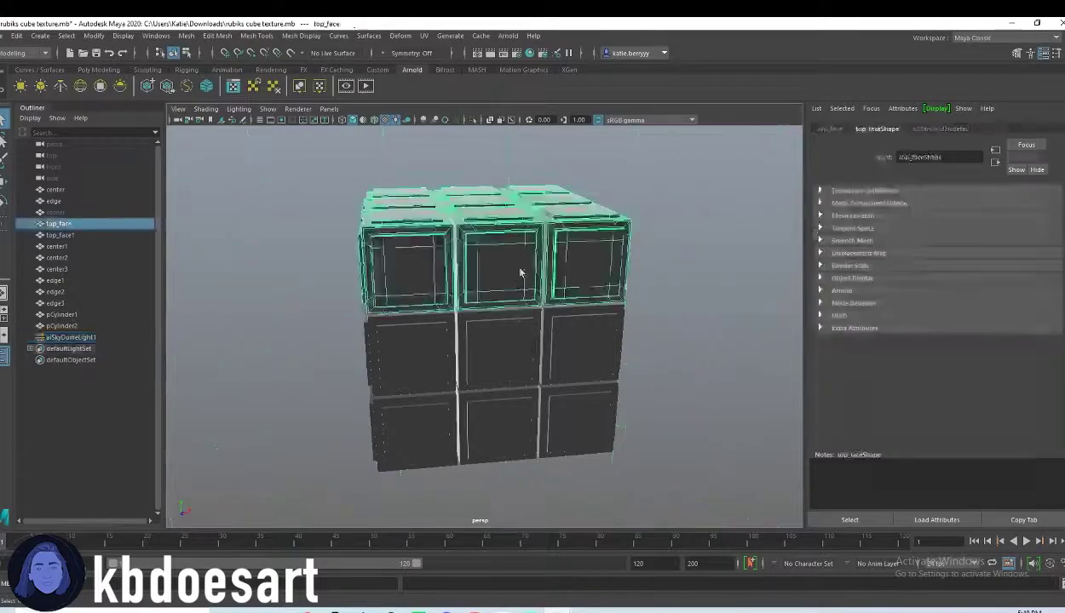
alt+drag(469, 292, 460, 237)
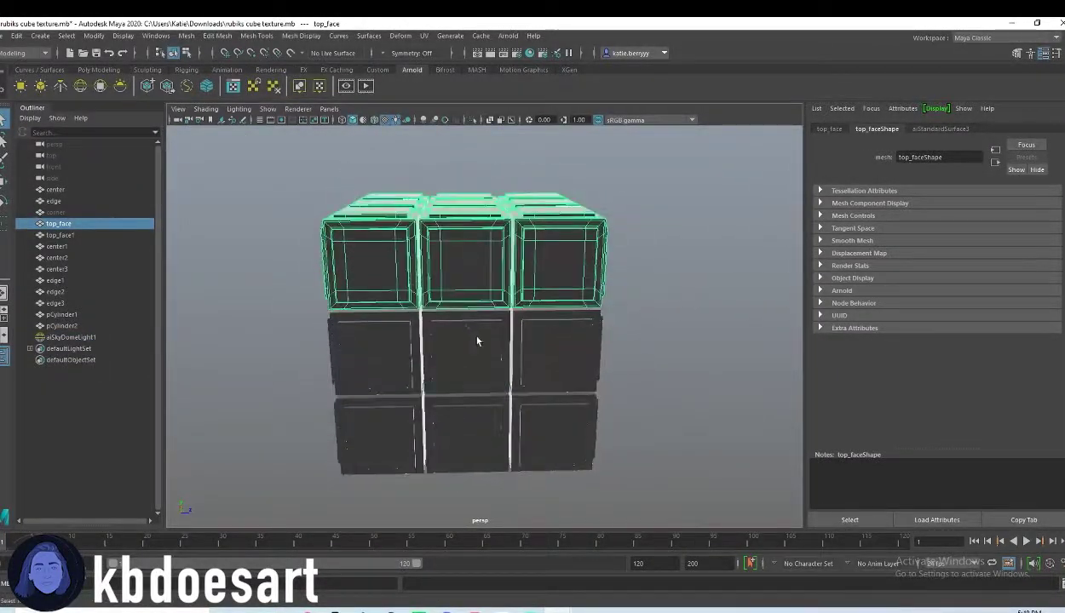
click(477, 340)
alt+drag(482, 344, 534, 298)
click(397, 308)
click(452, 386)
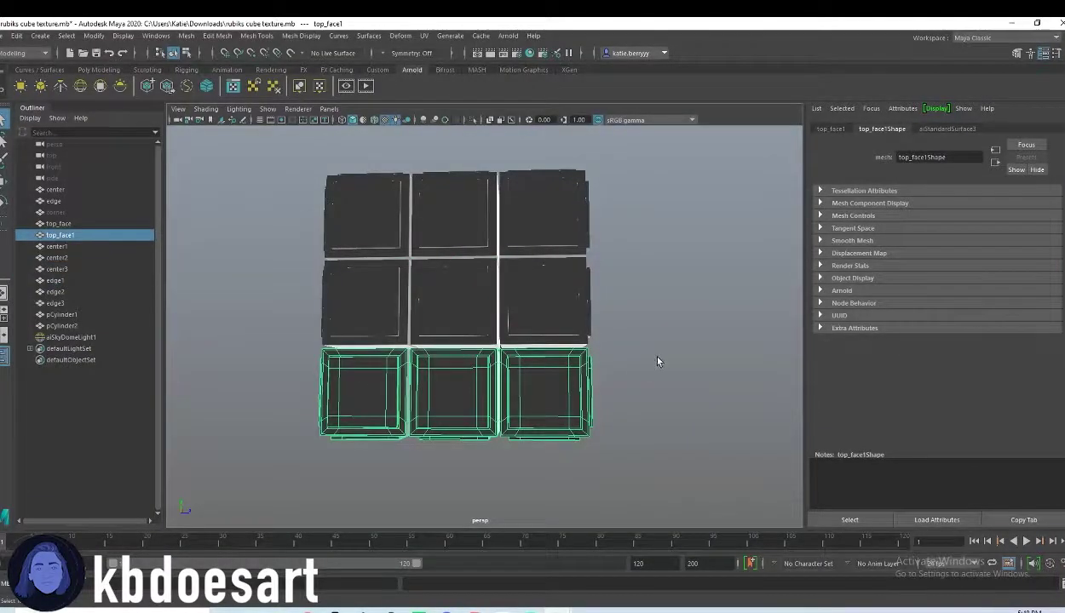
alt+drag(656, 361, 535, 314)
alt+drag(420, 241, 454, 281)
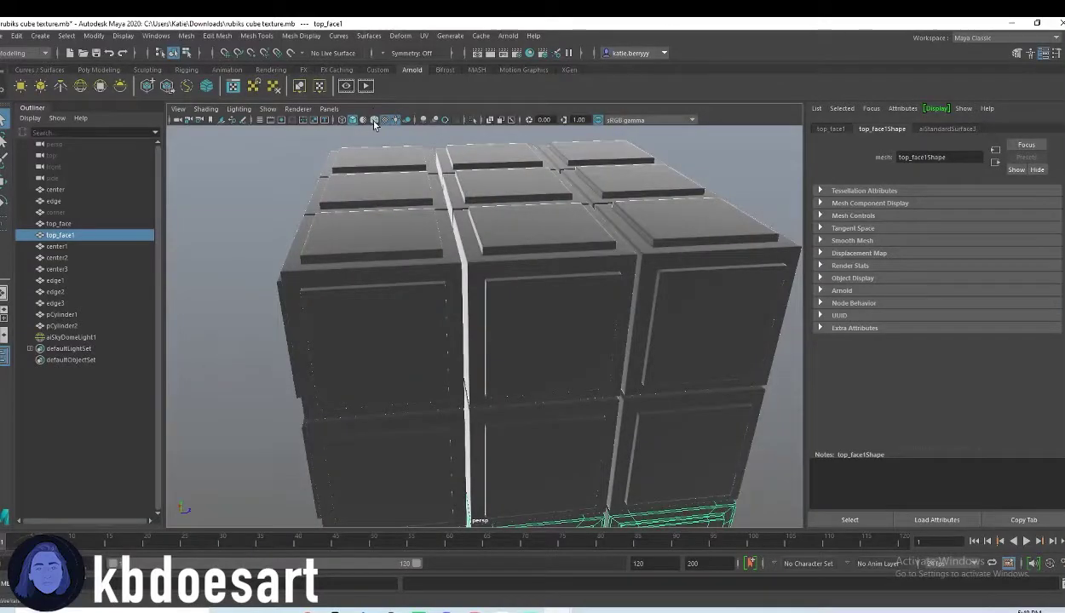
Step: Turn on wireframe over the shaded display and switch the top_face mesh to face selection
click(374, 120)
mouse_move(400, 166)
alt+mouse_down()
mouse_move(435, 238)
mouse_move(451, 374)
mouse_move(421, 199)
alt+mouse_up()
right_click(417, 196)
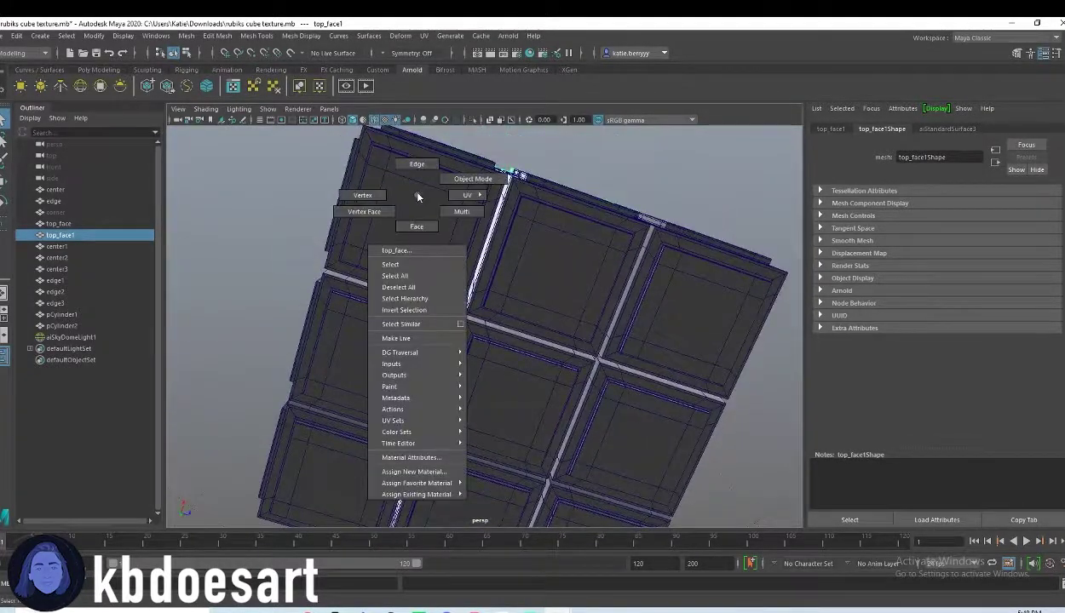
right_drag(423, 228, 424, 228)
Step: Select the flat outer faces of the first corner tile on the top of top_face
alt+drag(431, 237, 449, 202)
alt+middle_drag(449, 202, 414, 322)
alt+right_drag(413, 322, 637, 297)
alt+middle_drag(388, 354, 430, 340)
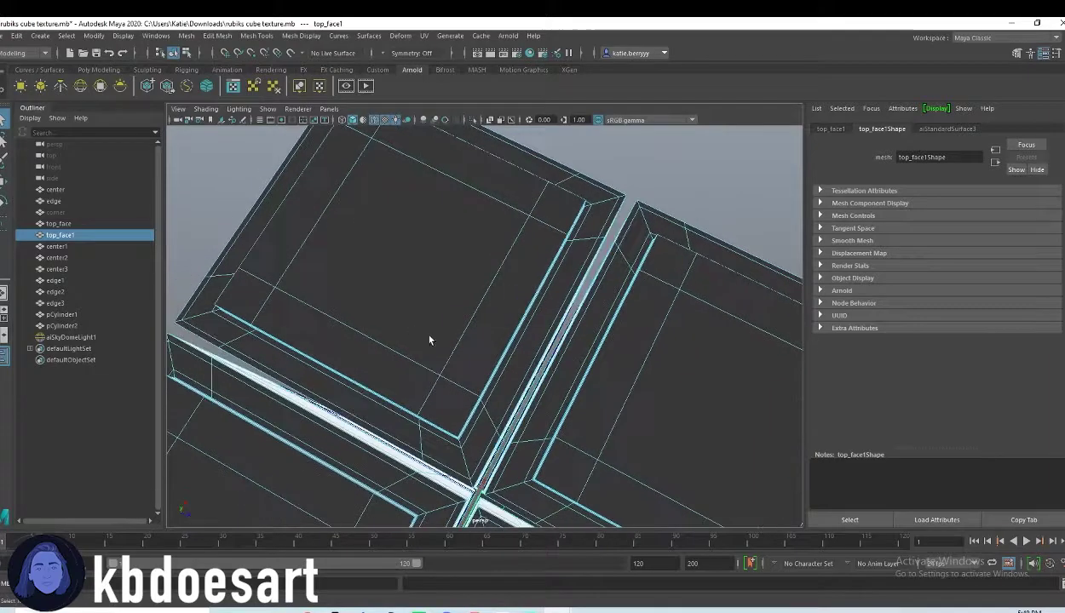
alt+right_drag(558, 300, 517, 311)
mouse_move(390, 162)
mouse_down()
mouse_move(365, 221)
mouse_move(297, 301)
mouse_move(476, 388)
mouse_up()
drag(538, 234, 544, 230)
Step: Add the thin bevel and raised side face loops around the first corner tile to the selection
mouse_move(538, 298)
alt+mouse_down()
mouse_move(490, 345)
mouse_move(426, 255)
alt+mouse_up()
alt+right_drag(520, 183, 653, 227)
alt+middle_drag(554, 179, 482, 278)
alt+right_drag(481, 278, 439, 283)
alt+drag(443, 283, 441, 239)
shift+click(436, 240)
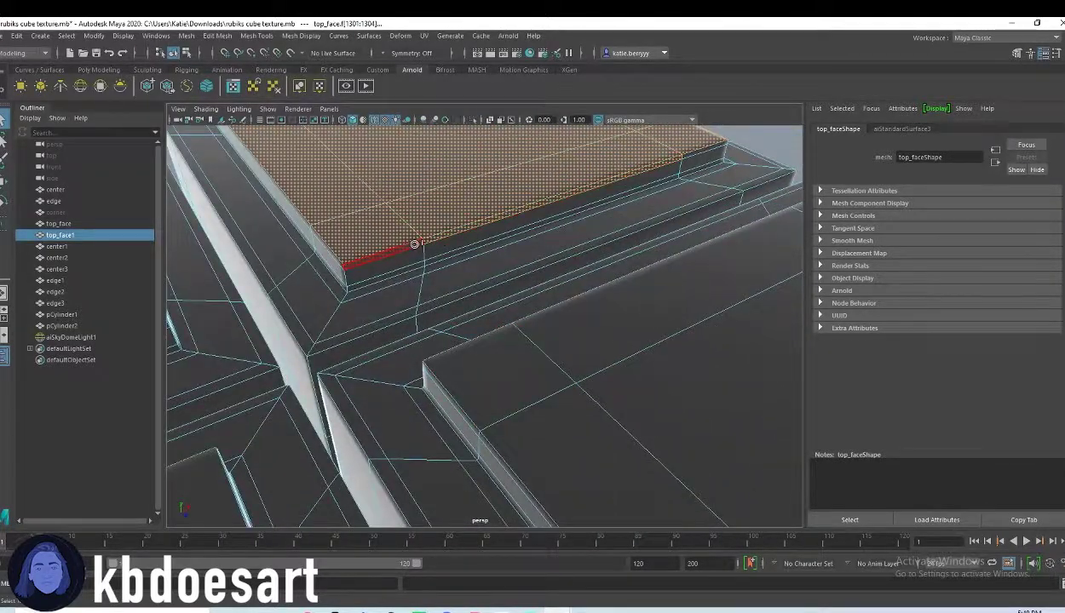
shift+click(442, 245)
shift+double_click(411, 256)
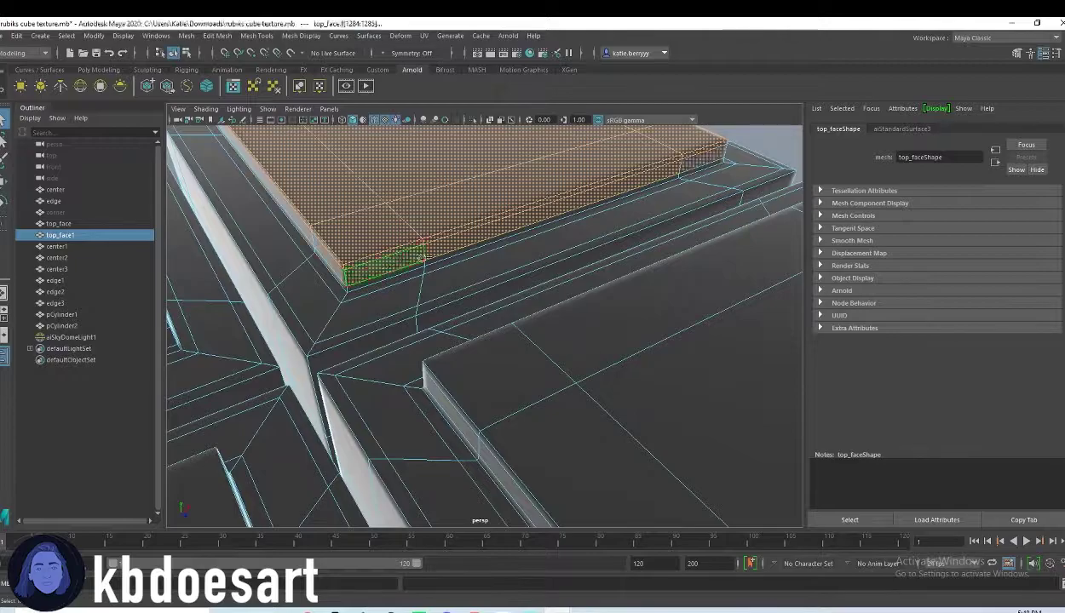
shift+click(441, 254)
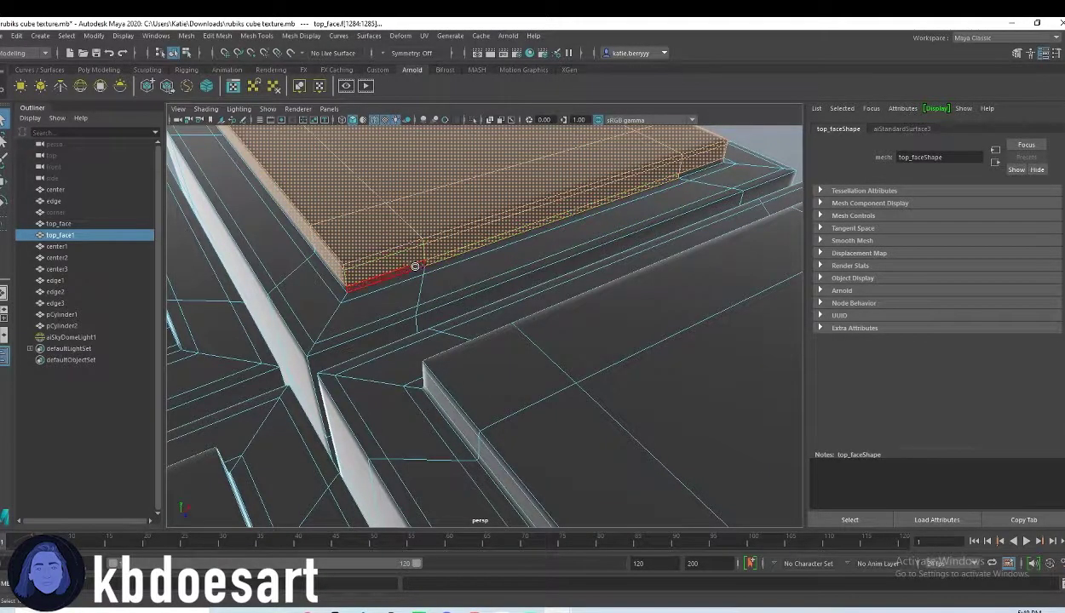
Step: Add the raised faces of the other two tiles in the first tile's row to the face selection
alt+drag(380, 313, 580, 285)
scroll(578, 300, down, 4)
scroll(580, 286, down, 3)
alt+middle_drag(580, 286, 487, 185)
alt+drag(488, 186, 444, 323)
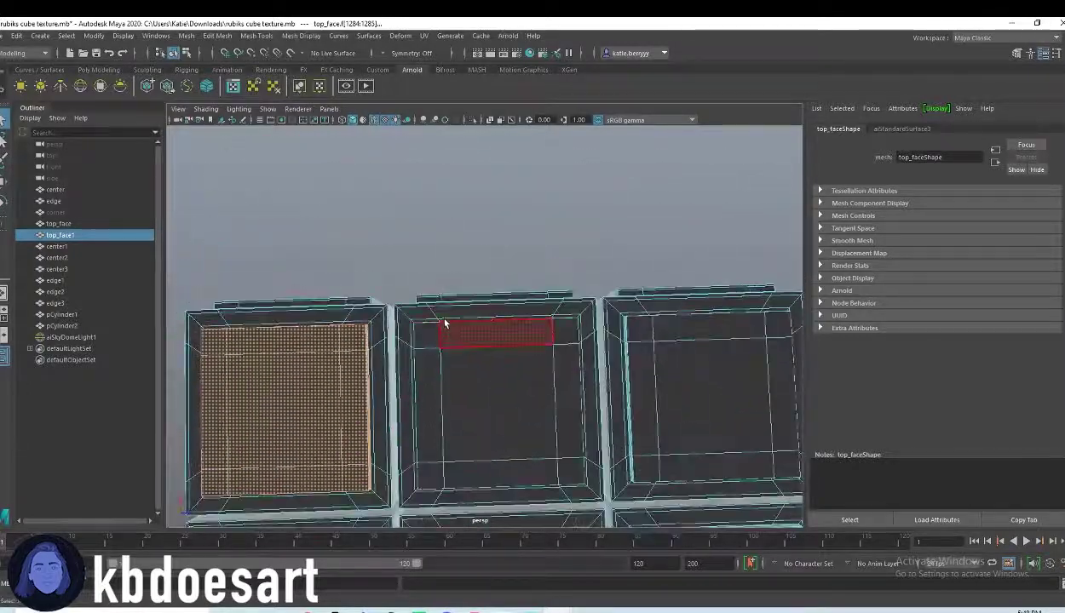
alt+middle_drag(445, 323, 435, 256)
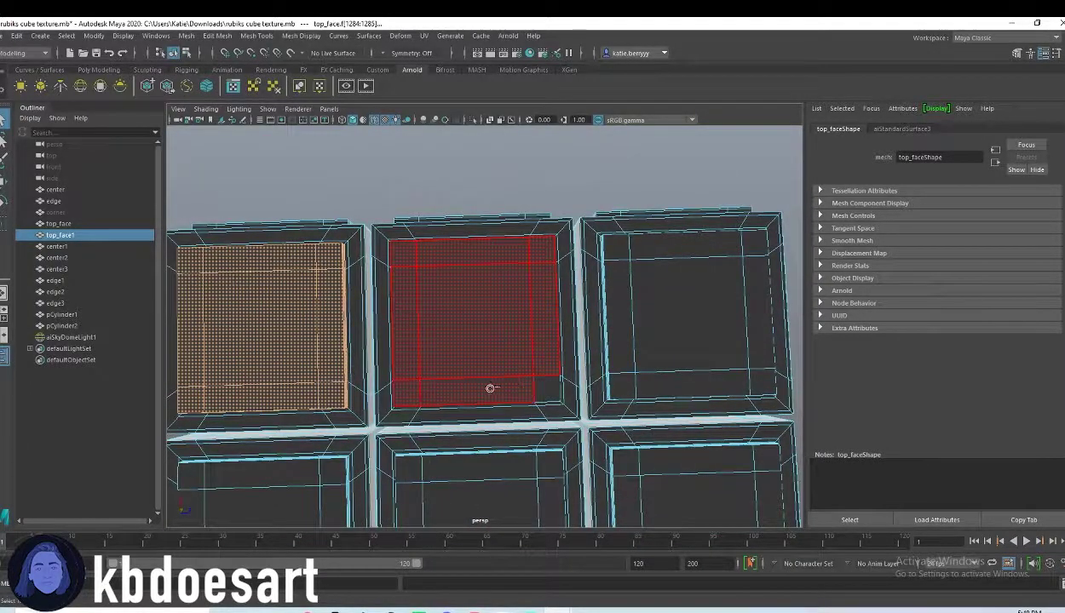
shift+drag(490, 388, 549, 388)
alt+middle_drag(681, 386, 607, 311)
mouse_move(613, 174)
shift+mouse_down()
mouse_move(684, 231)
mouse_move(544, 283)
mouse_move(682, 305)
shift+mouse_up()
Step: Extend the face selection with the raised faces of the outer tile in the middle row
alt+middle_drag(678, 418, 645, 206)
mouse_move(634, 173)
shift+mouse_down()
mouse_move(518, 168)
mouse_move(507, 192)
shift+mouse_up()
alt+right_drag(498, 208, 563, 220)
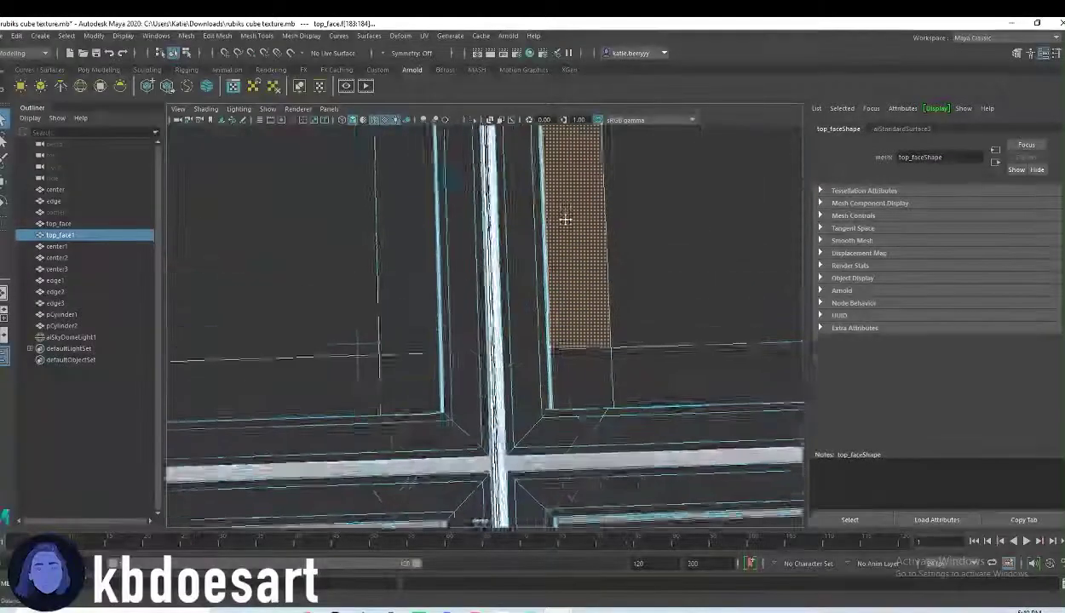
alt+drag(563, 220, 559, 165)
alt+middle_drag(559, 164, 574, 292)
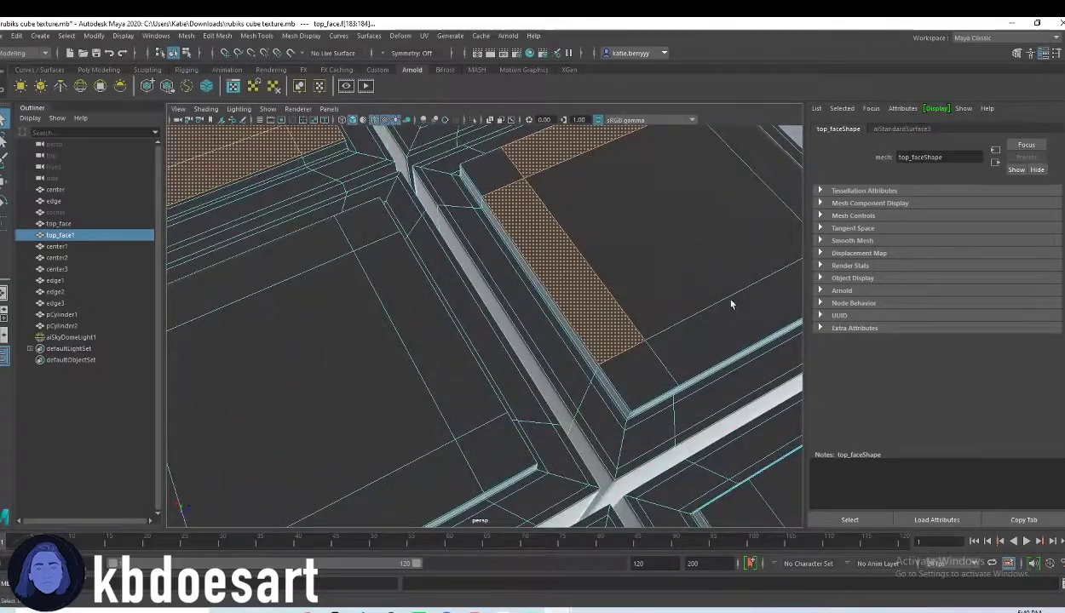
alt+drag(669, 345, 597, 344)
alt+middle_drag(596, 344, 515, 382)
mouse_move(277, 209)
shift+mouse_down()
mouse_move(553, 212)
mouse_move(467, 346)
mouse_move(373, 411)
shift+mouse_up()
Step: Add the flat faces of the last row's outer corner tile on top_face to the face selection, excluding the surrounding frame faces
alt+right_drag(559, 329, 491, 322)
alt+middle_drag(491, 321, 535, 183)
alt+right_drag(535, 184, 460, 153)
shift+drag(532, 211, 500, 222)
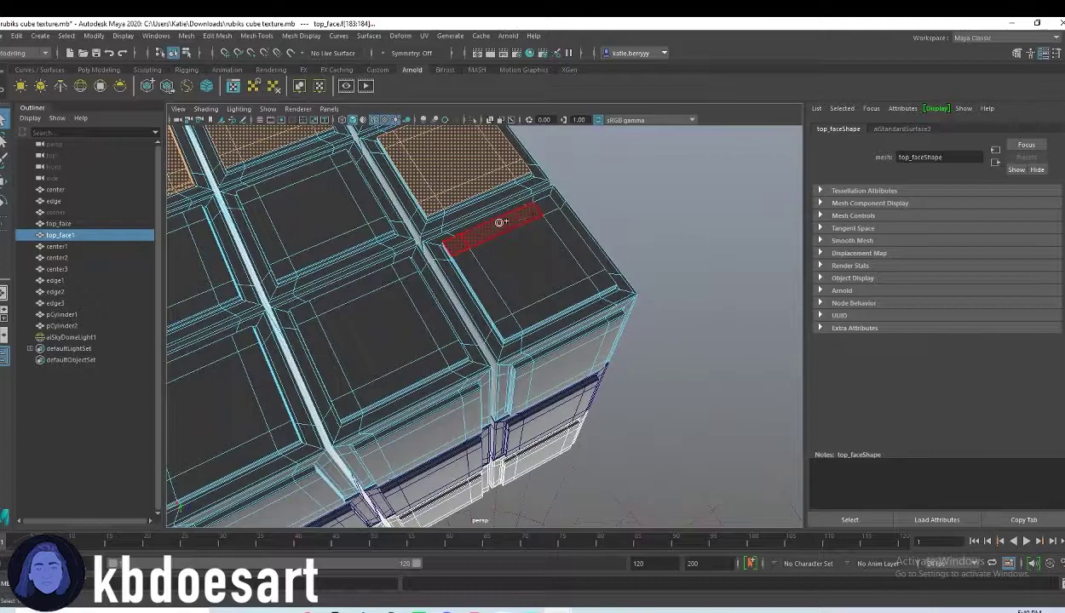
mouse_move(632, 289)
shift+mouse_down()
mouse_move(603, 281)
mouse_move(617, 277)
mouse_move(608, 294)
shift+mouse_up()
key(ctrl+z)
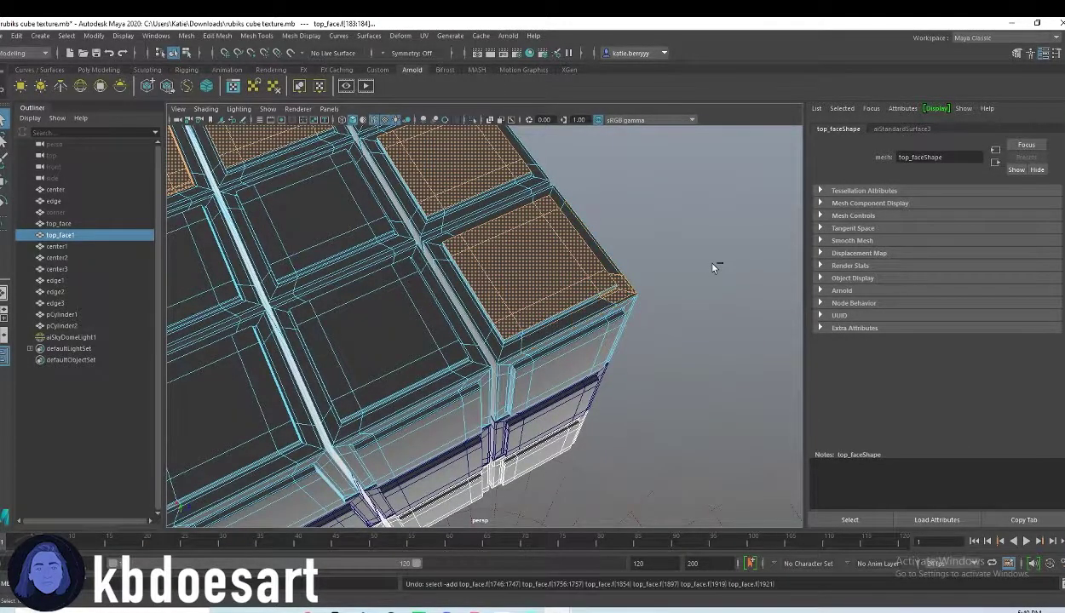
key(ctrl+z)
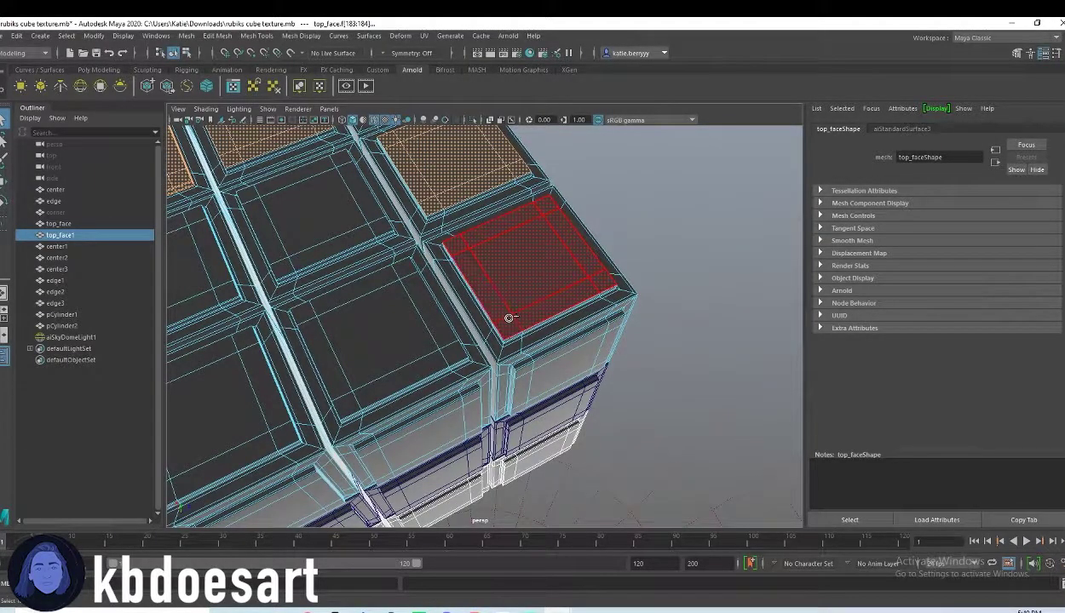
shift+drag(508, 319, 504, 315)
Step: Add the flat faces of the top's center tile and the other unselected tiles in the middle and last rows to the selection
alt+middle_drag(324, 247, 451, 278)
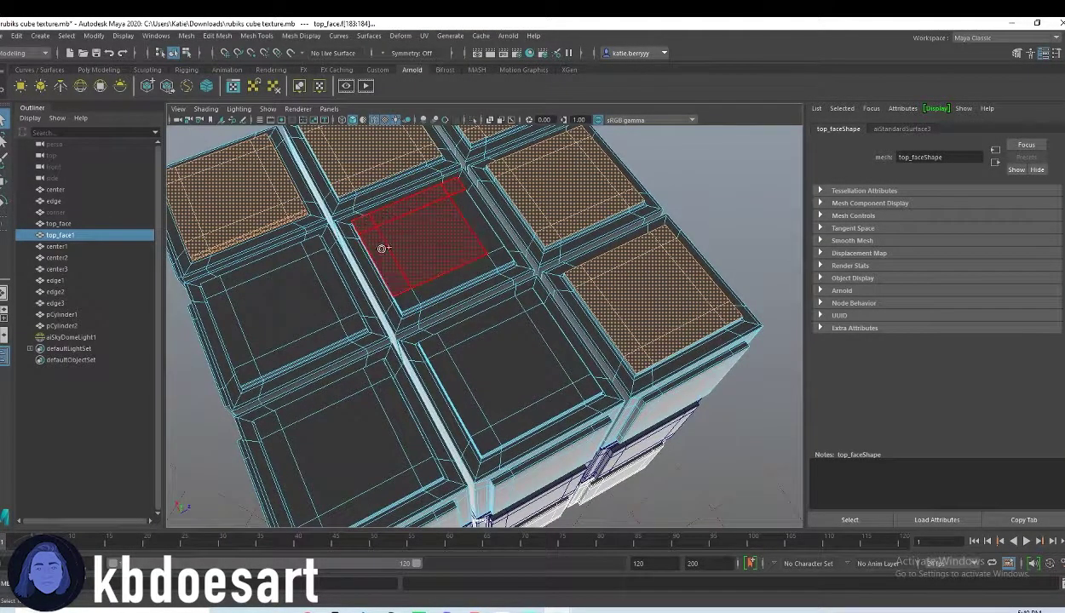
shift+drag(435, 283, 413, 288)
shift+drag(443, 353, 527, 310)
shift+drag(290, 255, 340, 328)
mouse_move(341, 336)
alt+mouse_down()
mouse_move(435, 297)
mouse_move(514, 220)
mouse_move(402, 282)
mouse_move(444, 232)
mouse_move(643, 219)
alt+mouse_up()
shift+click(514, 221)
shift+drag(392, 269, 397, 291)
Step: Add the thin bevel and raised side faces around the remaining top tiles to the face selection
alt+drag(626, 235, 538, 271)
click(662, 270)
key(ctrl+z)
scroll(672, 267, down, 4)
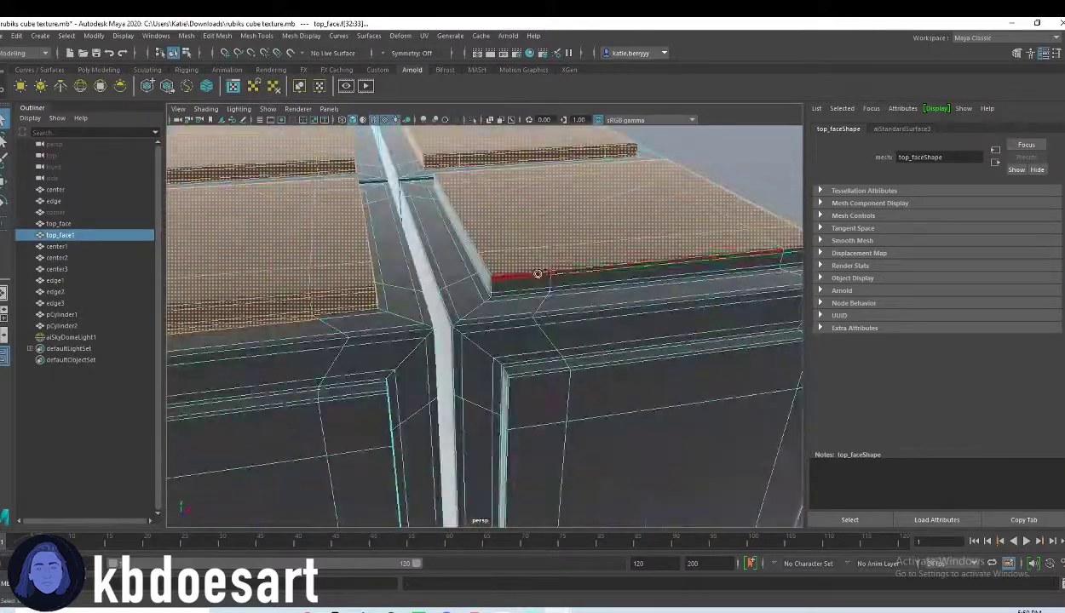
Step: Assign a new Arnold aiStandardSurface material to the selected raised faces of all nine top tiles
scroll(537, 271, down, 5)
alt+drag(614, 316, 527, 340)
scroll(629, 309, down, 3)
alt+middle_drag(527, 339, 476, 243)
alt+drag(477, 242, 409, 271)
right_click(394, 250)
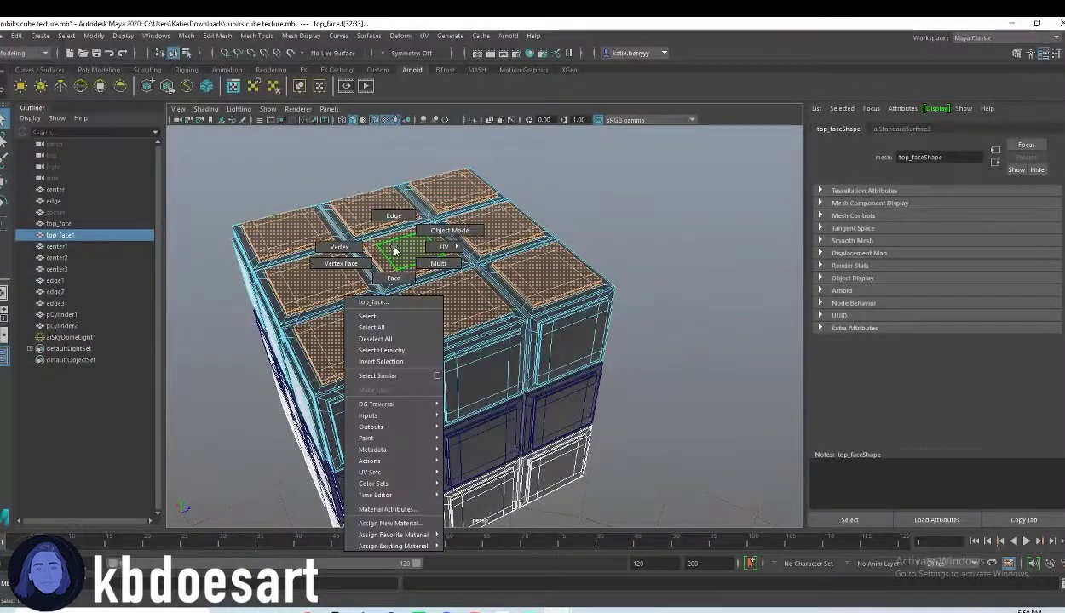
click(423, 524)
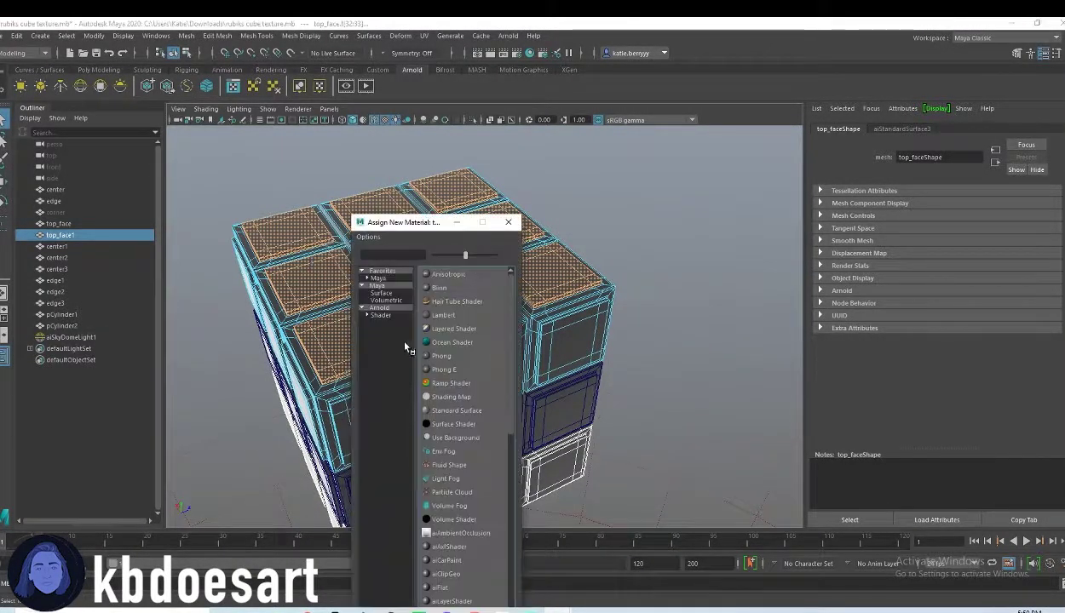
click(388, 317)
drag(412, 223, 401, 165)
click(458, 380)
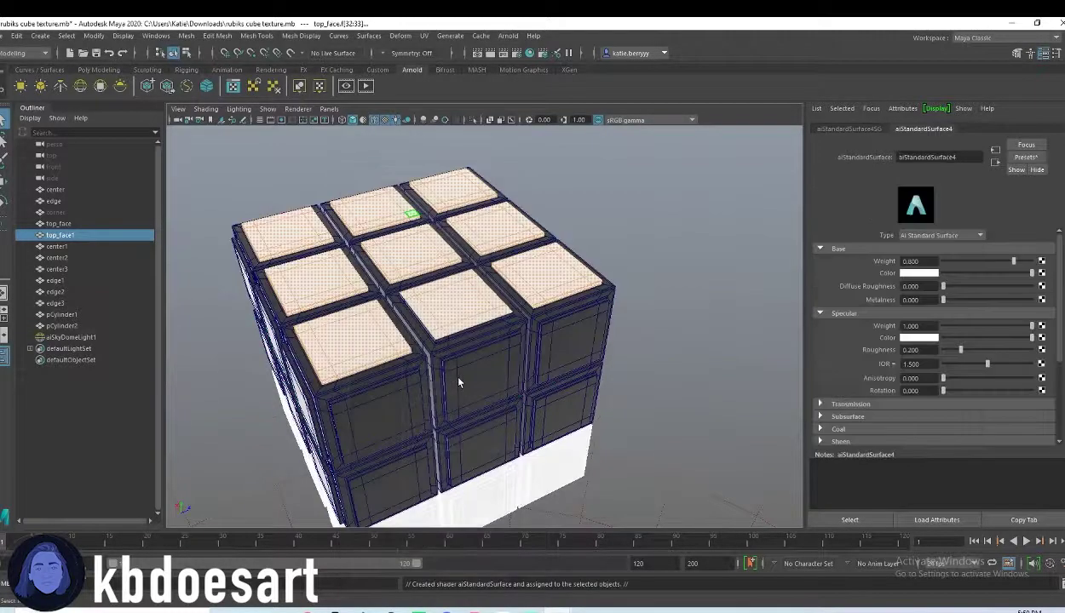
Step: Select the bottom layer top_face1 and assign the existing black material aiStandardSurface3 to it
scroll(626, 460, down, 4)
alt+drag(566, 470, 530, 483)
scroll(435, 326, up, 4)
alt+drag(435, 322, 484, 330)
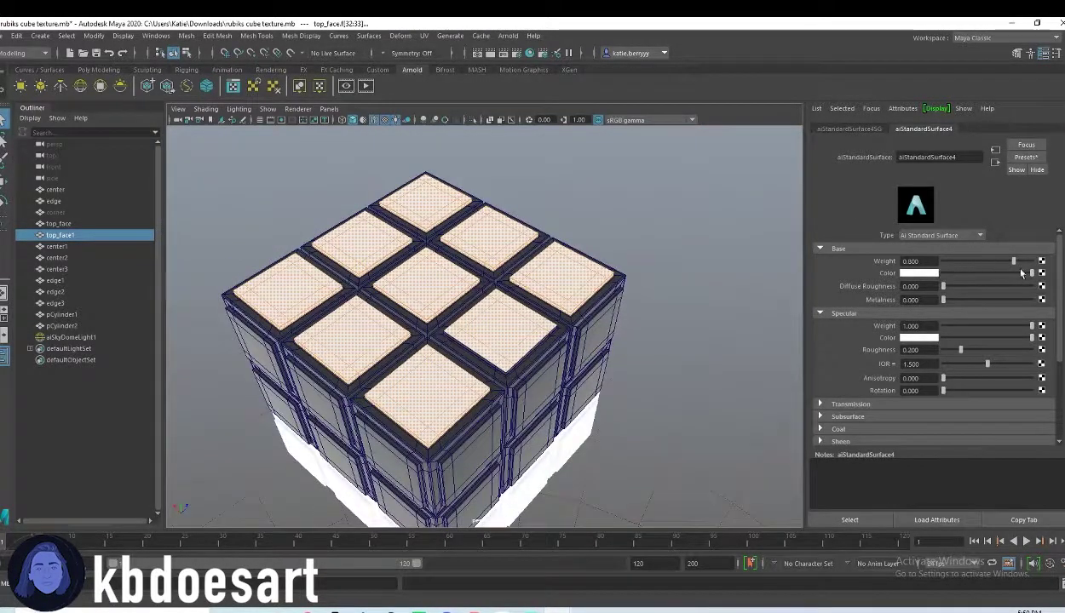
alt+drag(645, 455, 530, 434)
alt+drag(356, 344, 447, 280)
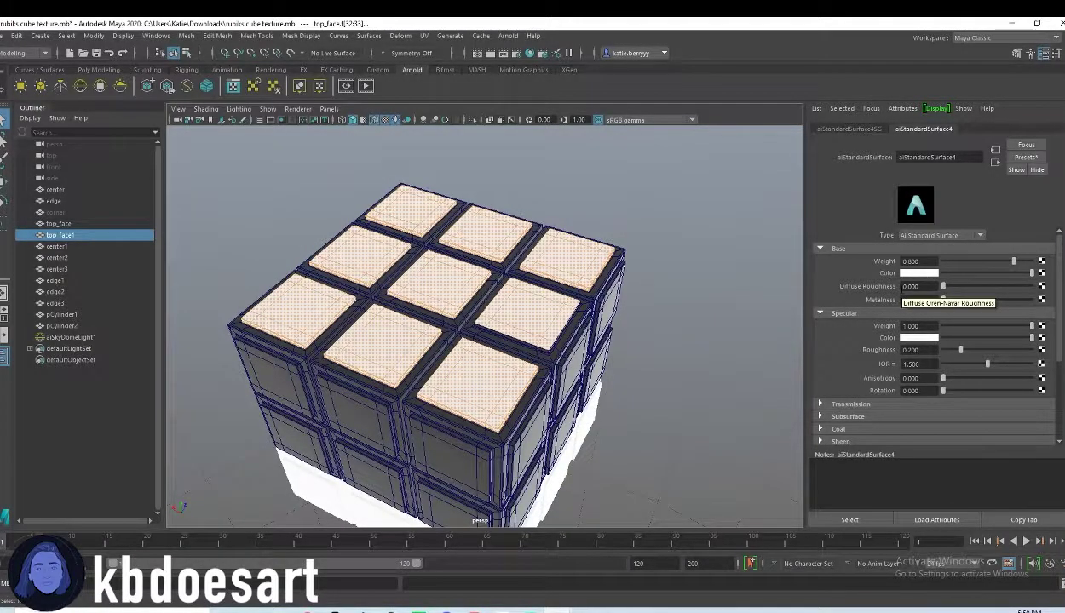
click(685, 393)
alt+drag(685, 393, 504, 418)
scroll(534, 403, down, 3)
click(501, 406)
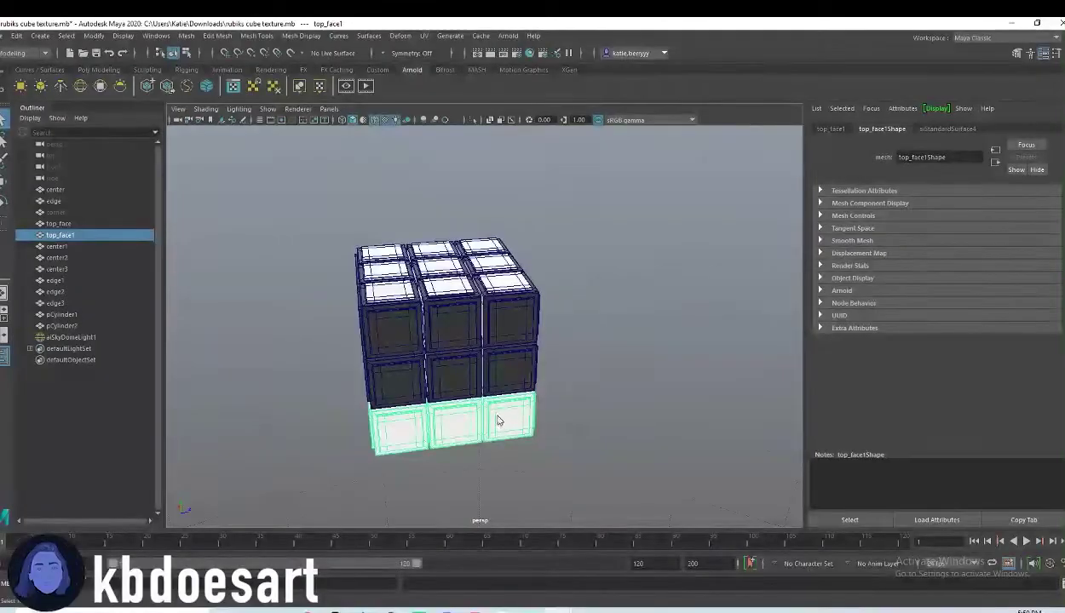
right_drag(497, 418, 503, 612)
right_drag(612, 576, 613, 574)
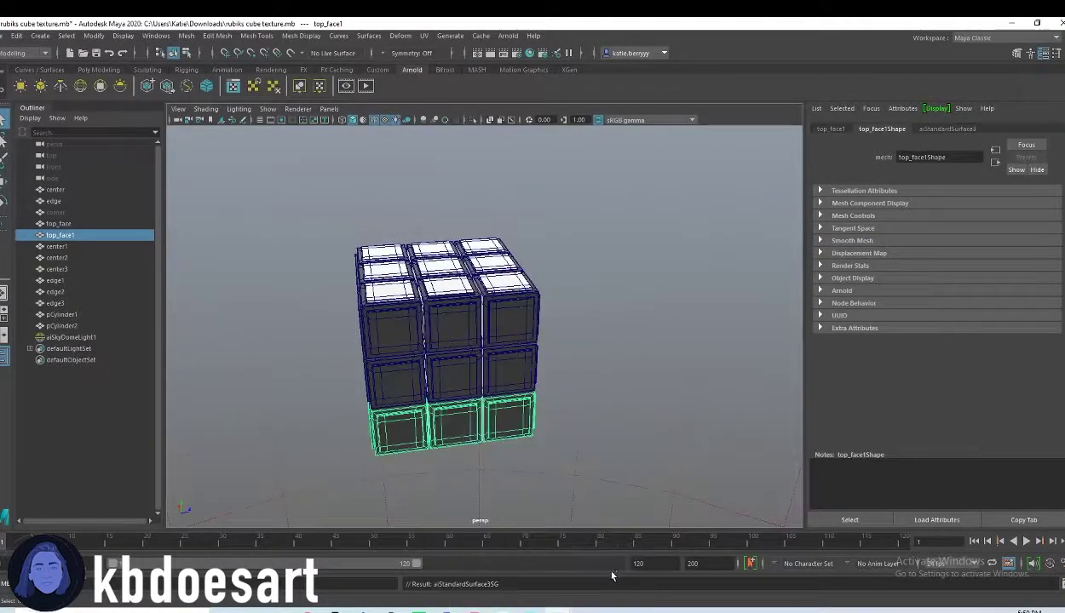
Step: Select the top layer top_face and switch it to face selection with another side of the cube facing the camera
click(602, 419)
alt+drag(603, 420, 893, 435)
scroll(594, 356, up, 2)
alt+middle_drag(563, 316, 524, 355)
scroll(508, 320, up, 4)
click(503, 322)
right_drag(431, 312, 433, 345)
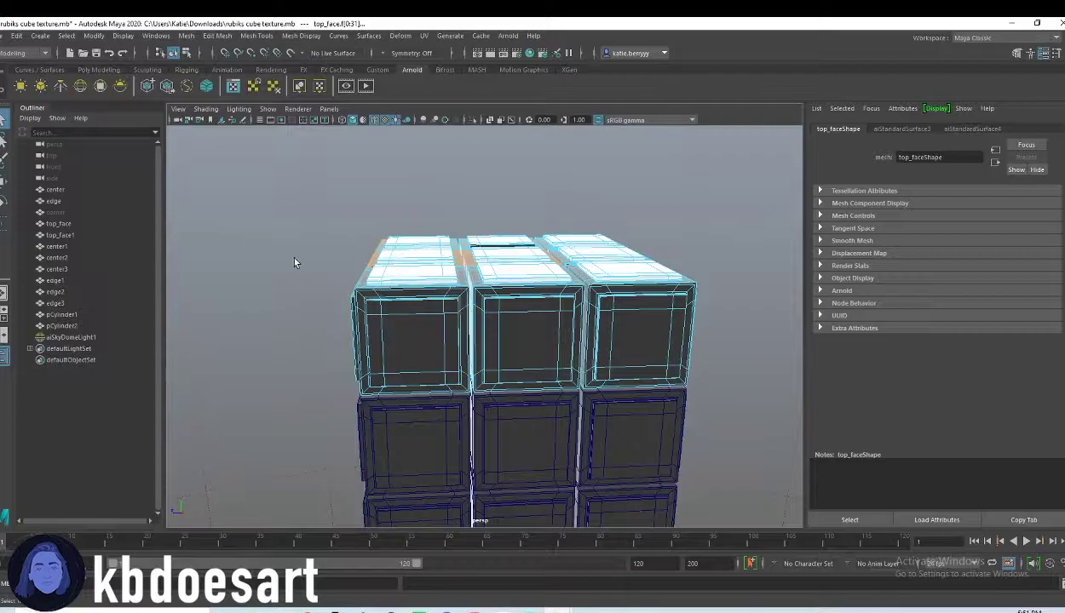
key(F8)
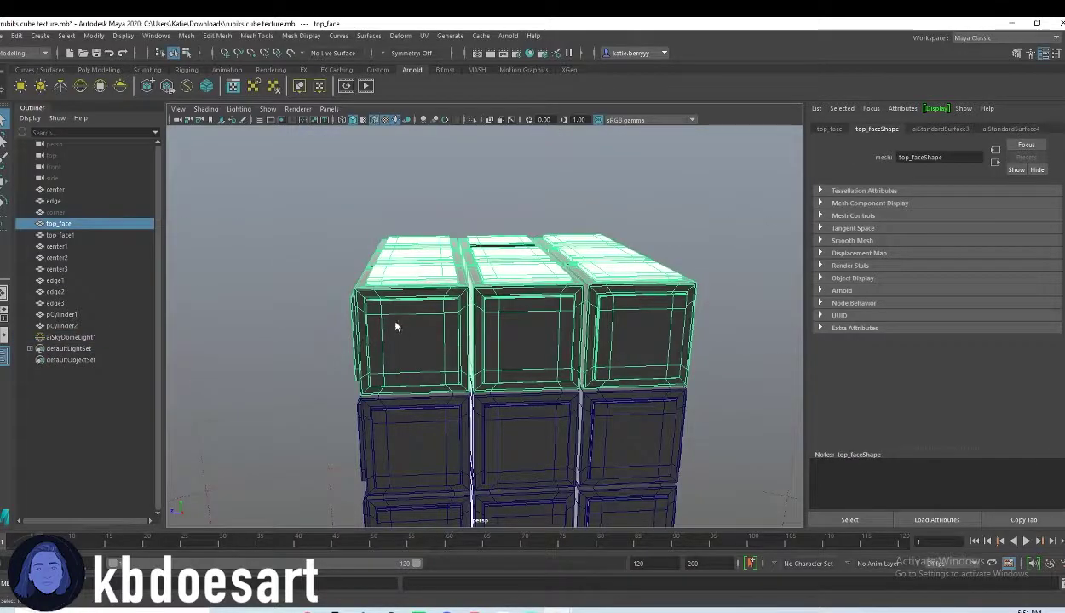
right_drag(393, 324, 391, 353)
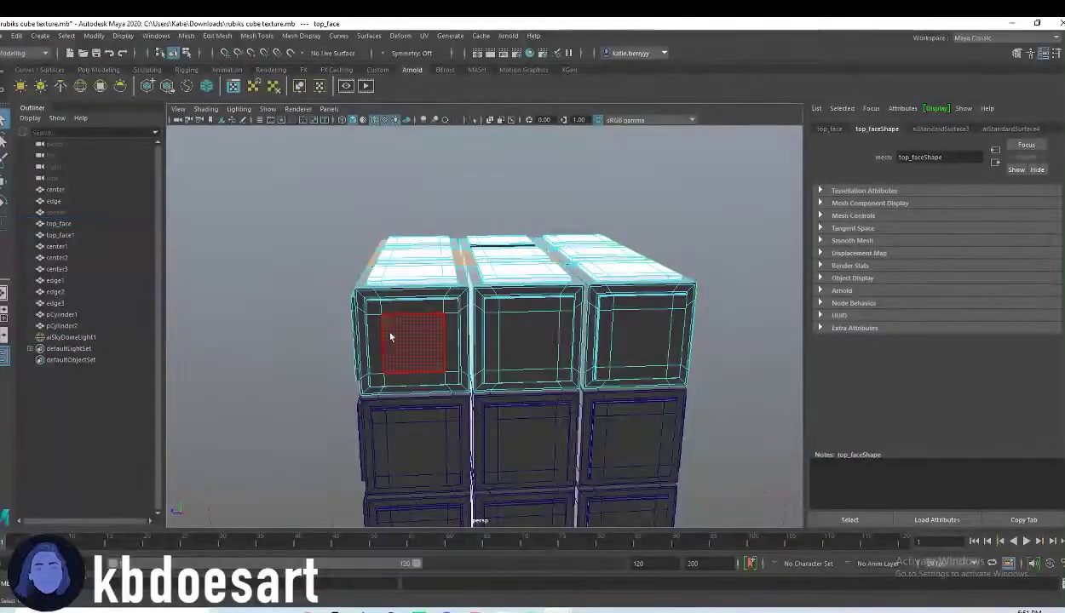
Step: Select the flat faces of the three upper-row tiles on the side of top_face that faces the camera
click(424, 351)
scroll(392, 325, up, 3)
mouse_move(403, 324)
alt+mouse_down()
mouse_move(456, 320)
mouse_move(474, 330)
mouse_move(419, 333)
mouse_move(412, 388)
mouse_move(451, 407)
alt+mouse_up()
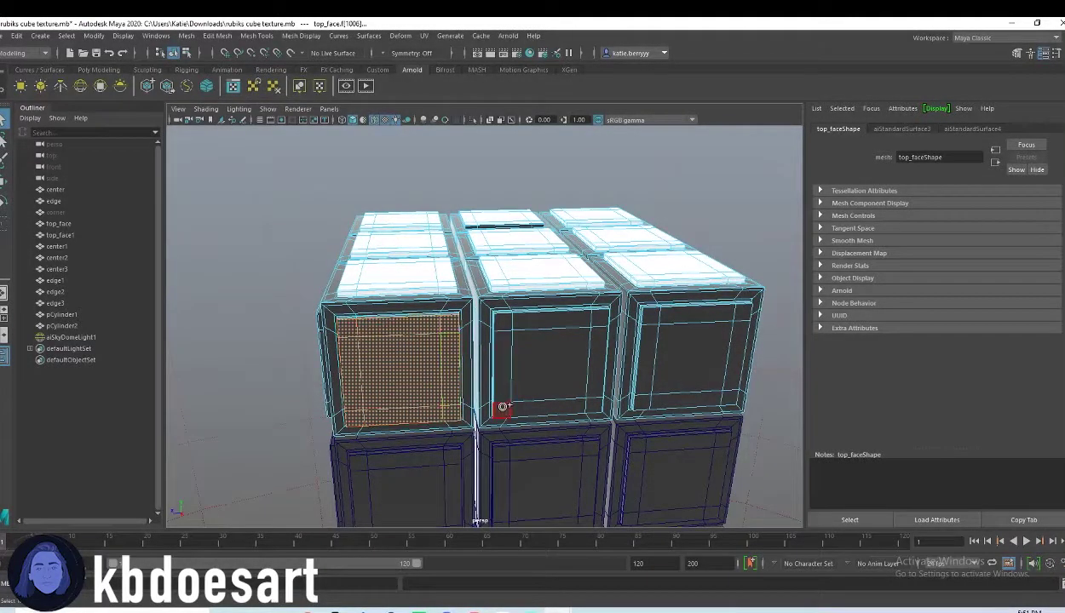
shift+drag(598, 349, 580, 407)
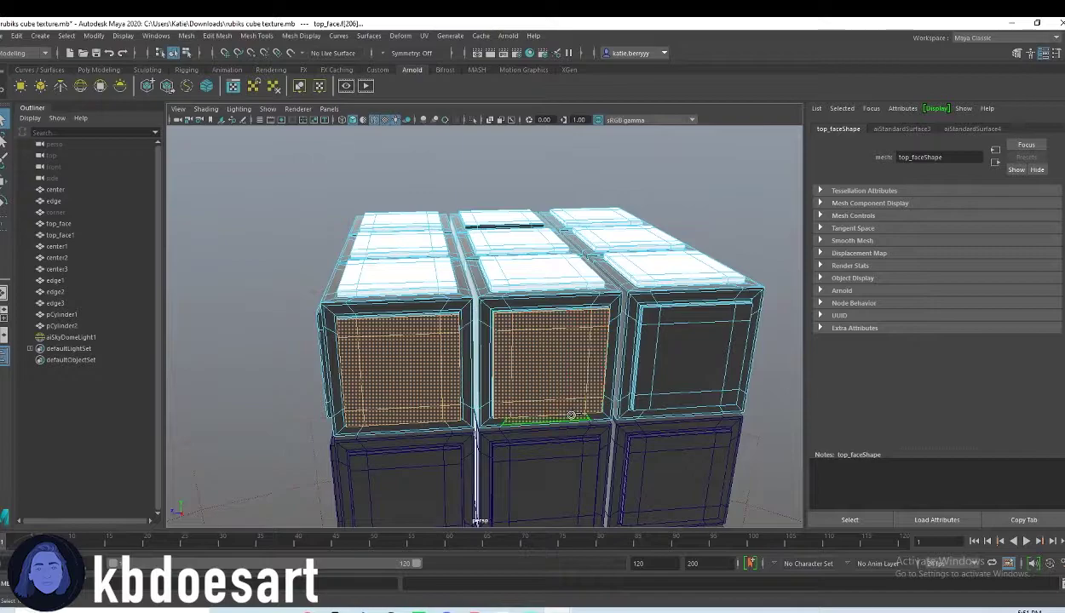
alt+middle_drag(710, 409, 599, 379)
scroll(599, 364, up, 3)
mouse_move(538, 293)
shift+mouse_down()
mouse_move(475, 297)
mouse_move(451, 387)
shift+mouse_up()
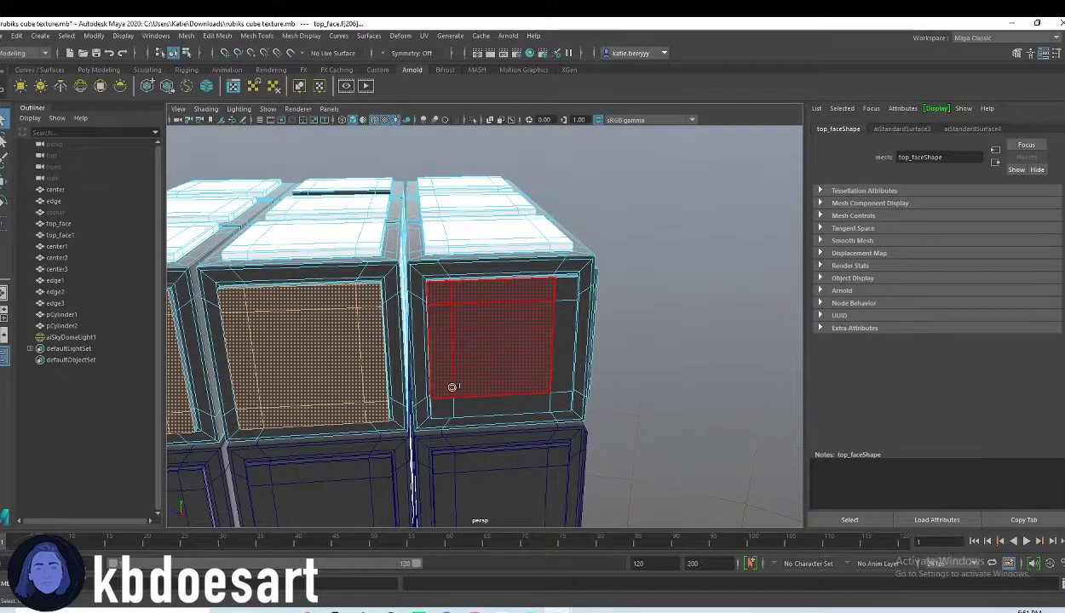
mouse_move(563, 299)
shift+mouse_down()
mouse_move(550, 302)
mouse_move(516, 439)
shift+mouse_up()
shift+click(571, 288)
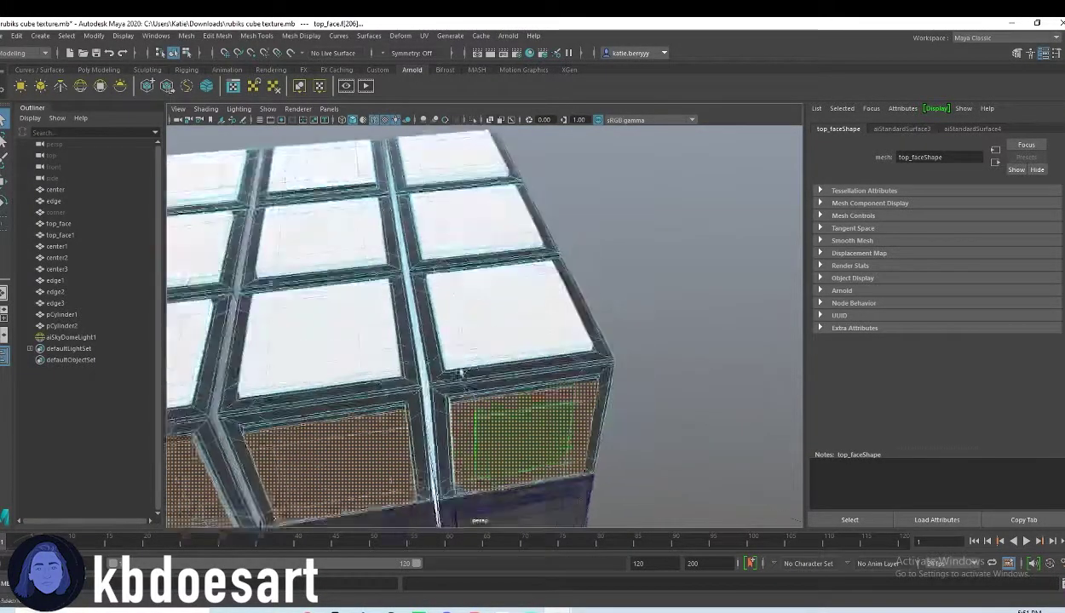
Step: Add the bevel and raised side face loops around the corner tile at one end of the upper row to the selection
scroll(486, 439, up, 2)
scroll(458, 431, up, 3)
alt+middle_drag(507, 431, 509, 288)
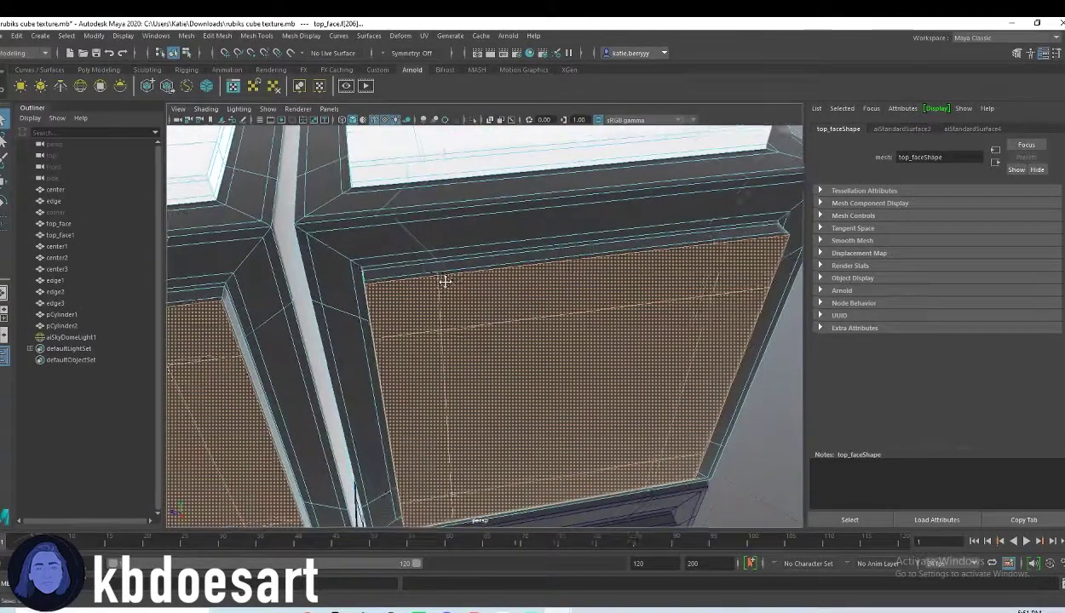
shift+click(425, 262)
shift+double_click(445, 259)
shift+click(429, 267)
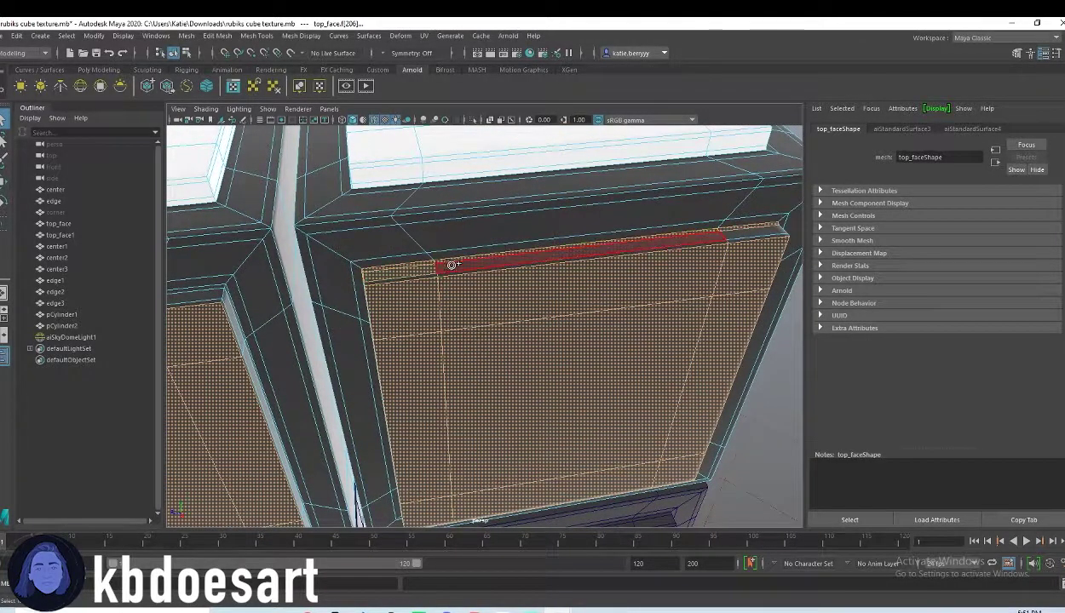
shift+double_click(452, 266)
shift+click(433, 275)
Step: Add the bevel and raised side face loops around the upper row's middle tile to the selection
alt+middle_drag(256, 312, 409, 327)
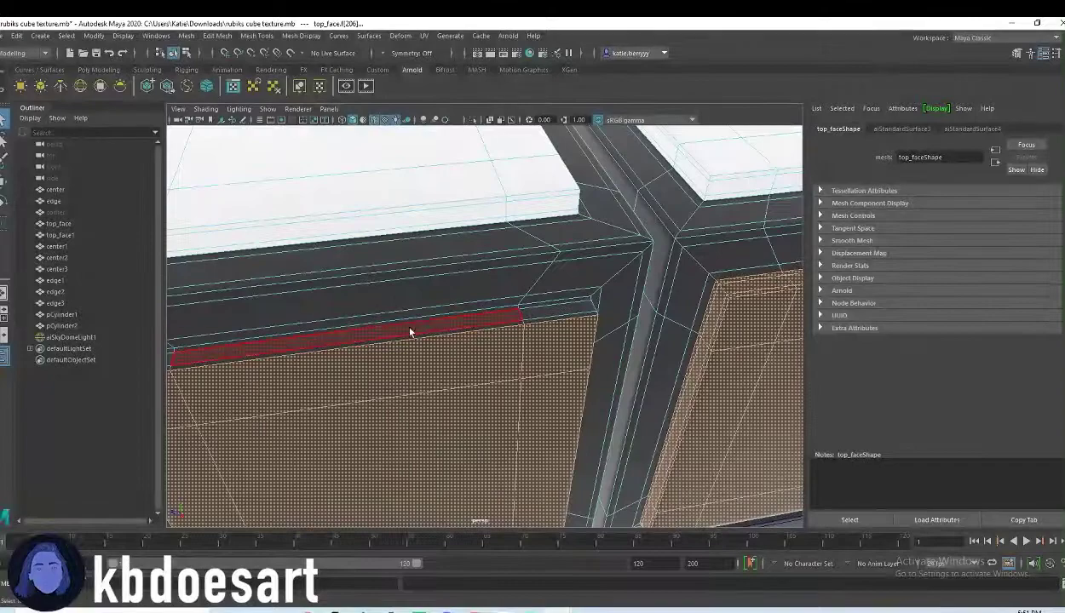
shift+click(421, 319)
shift+double_click(528, 304)
shift+click(517, 315)
shift+double_click(534, 309)
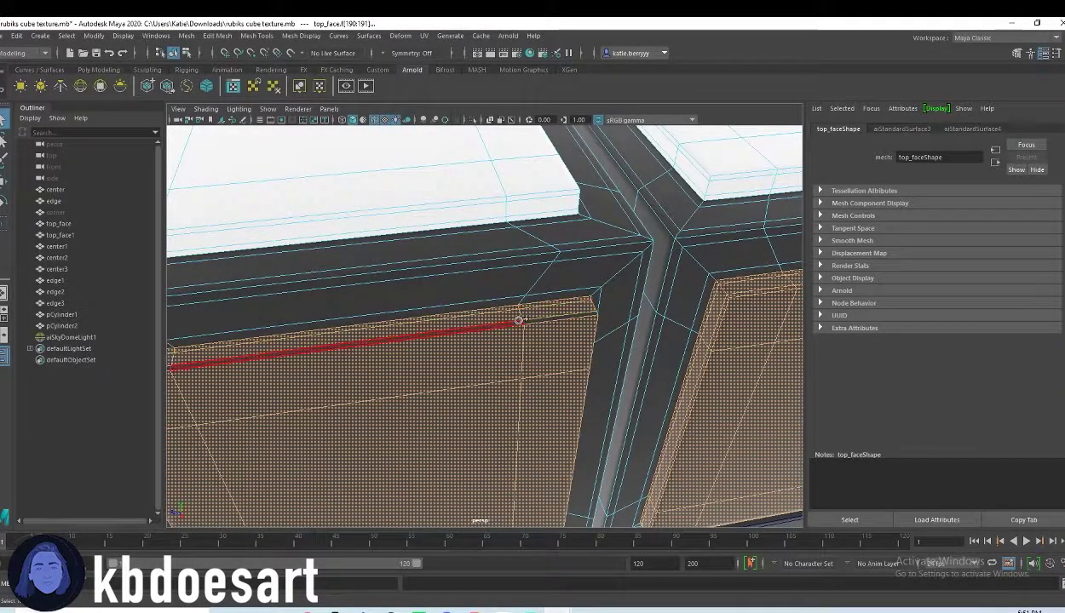
shift+click(519, 322)
shift+double_click(530, 319)
Step: Extend the selection with the bevel and raised side face loops around the corner tile at the upper row's other end
scroll(537, 298, up, 1)
alt+middle_drag(545, 271, 654, 320)
alt+drag(654, 320, 535, 380)
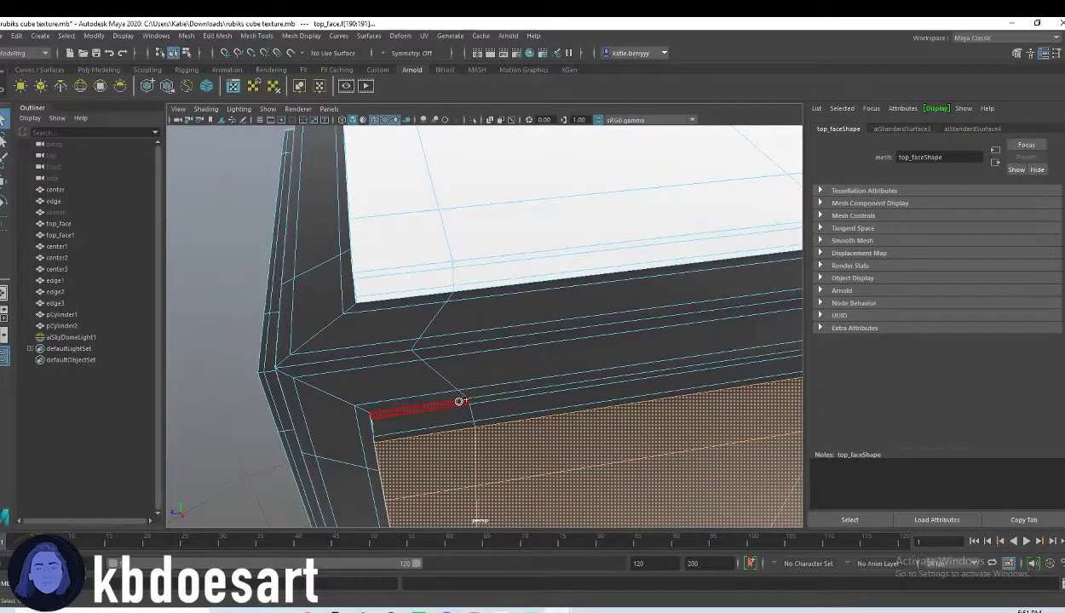
shift+click(471, 425)
shift+double_click(487, 420)
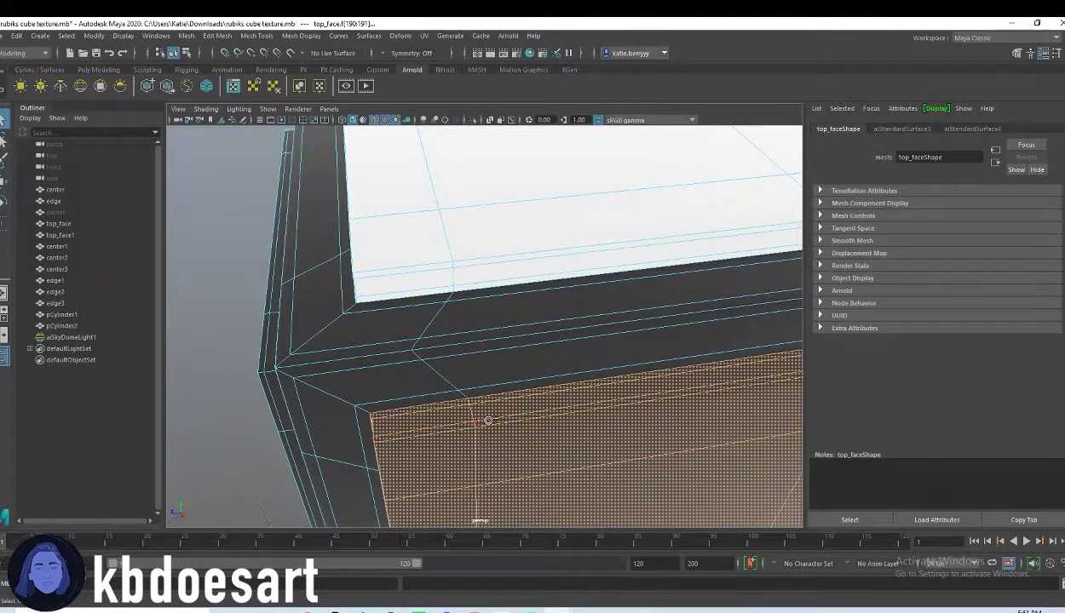
Step: Assign a new Arnold aiStandardSurface material to the selected raised faces of the three upper-row side tiles
scroll(486, 417, down, 6)
alt+drag(458, 388, 514, 371)
right_drag(454, 254, 473, 532)
click(386, 316)
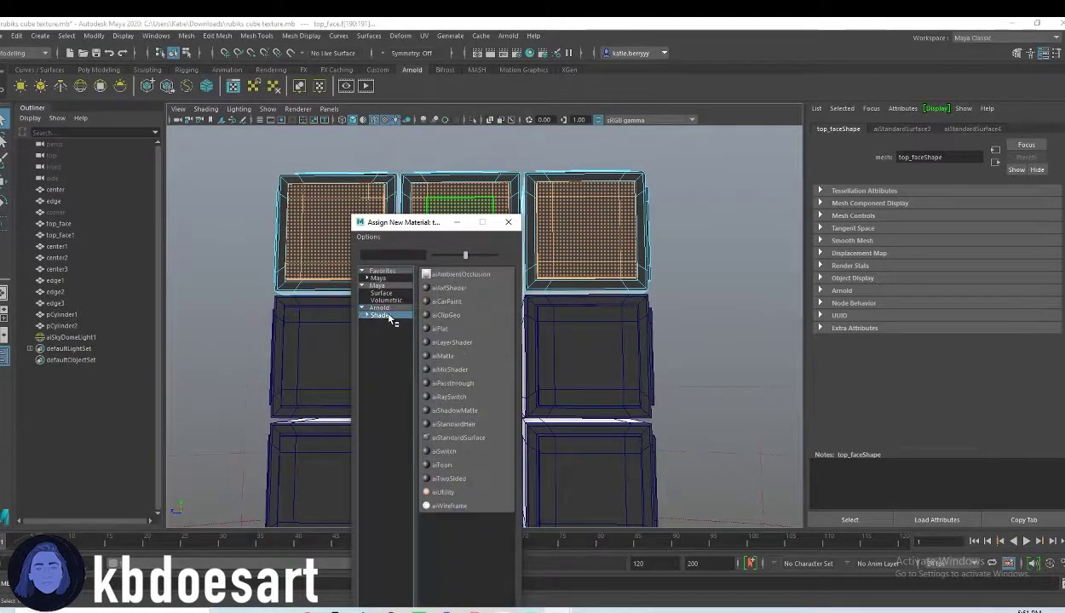
click(458, 438)
Step: Set the new material's base color to blue with hue 223.84, full saturation and value 1.000
click(904, 274)
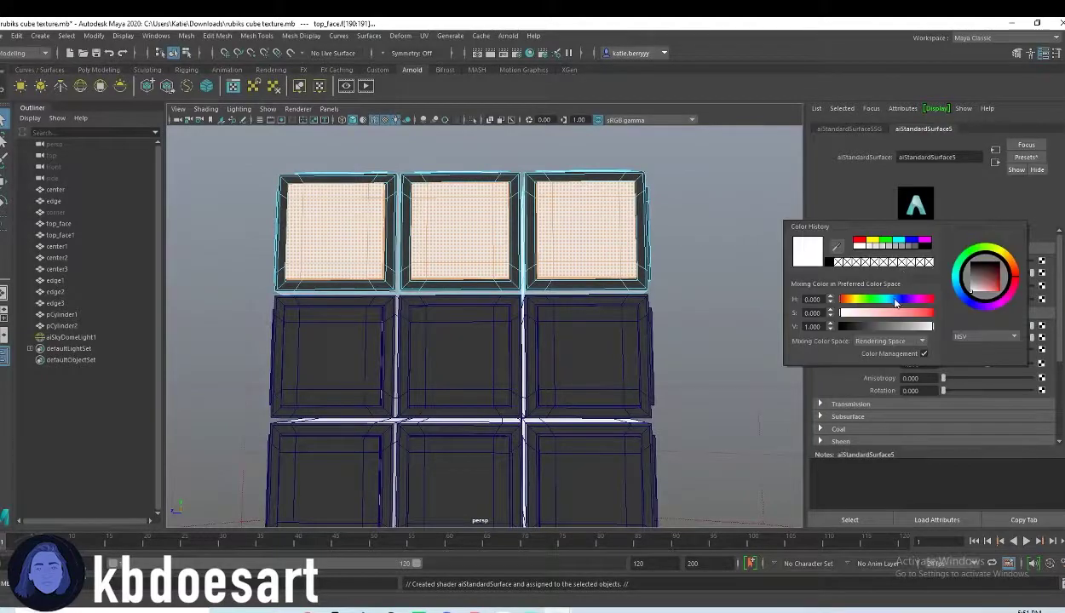
click(917, 314)
drag(937, 316, 945, 317)
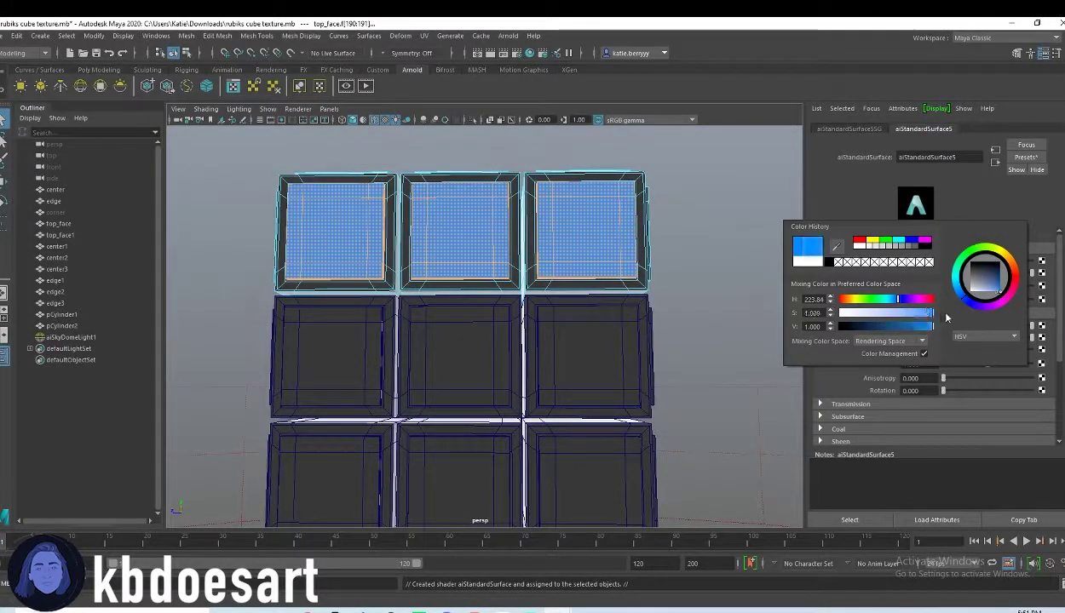
click(680, 228)
Step: Switch the edge3 piece in the middle row to face selection and select the flat faces of its tile below the blue row
alt+middle_drag(636, 324, 632, 282)
click(403, 308)
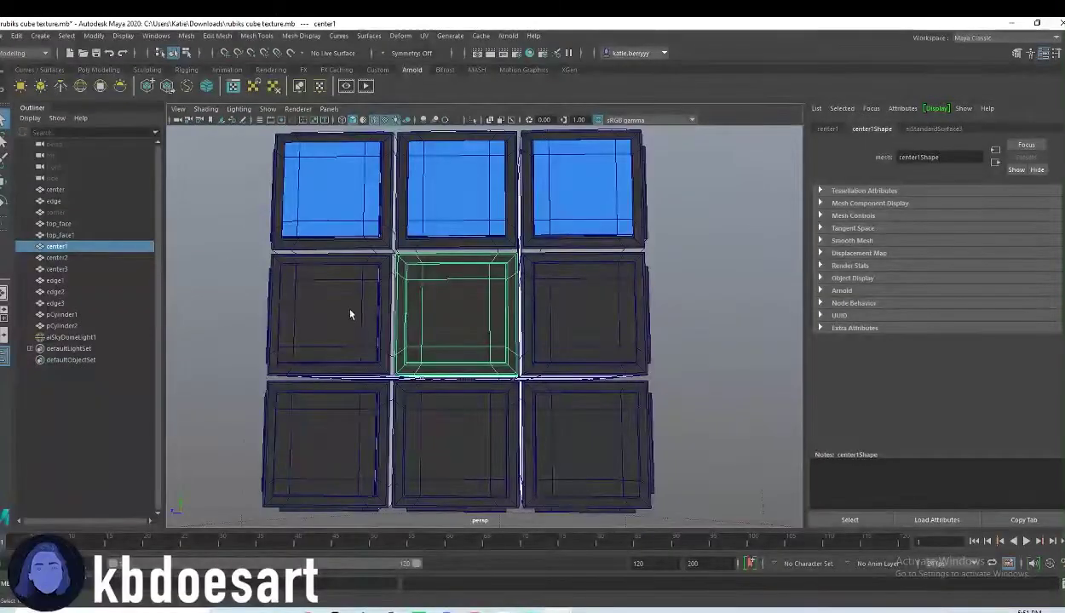
click(313, 283)
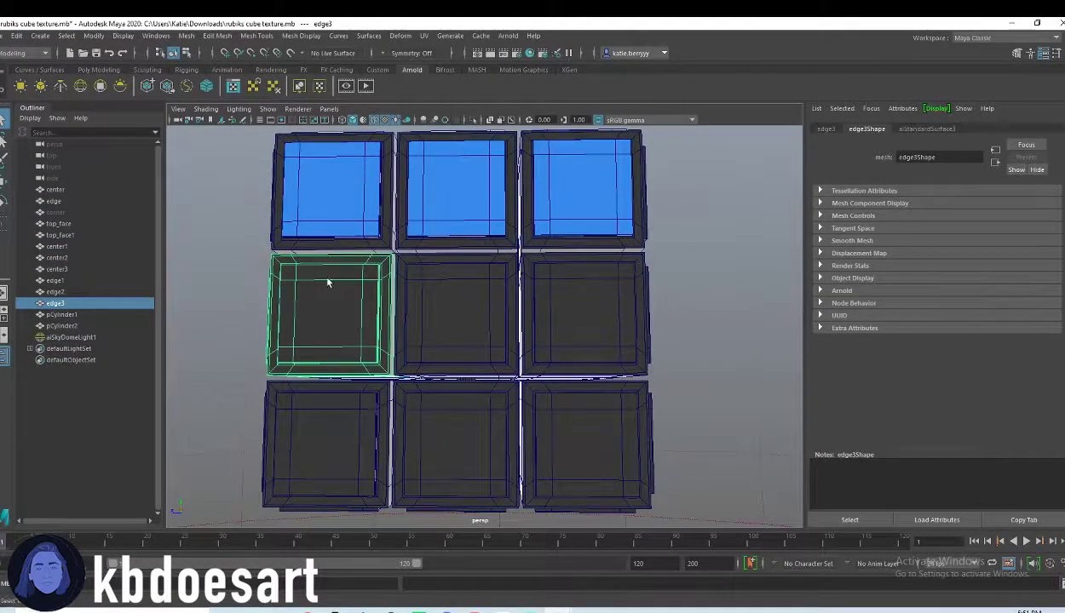
right_drag(327, 279, 332, 315)
alt+middle_drag(322, 291, 345, 328)
alt+right_drag(345, 328, 357, 333)
scroll(341, 332, up, 3)
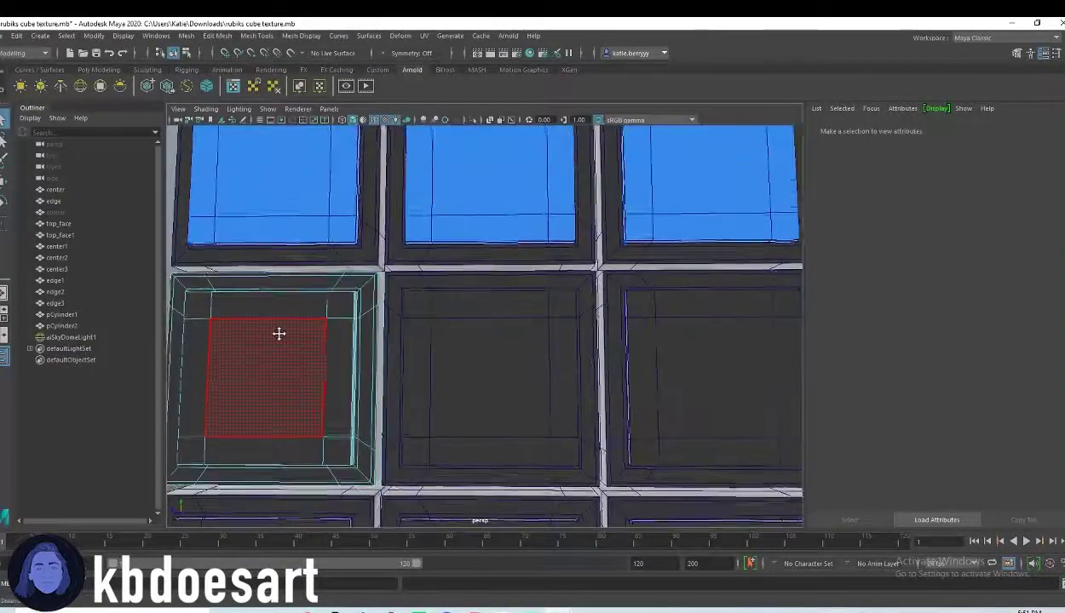
click(359, 347)
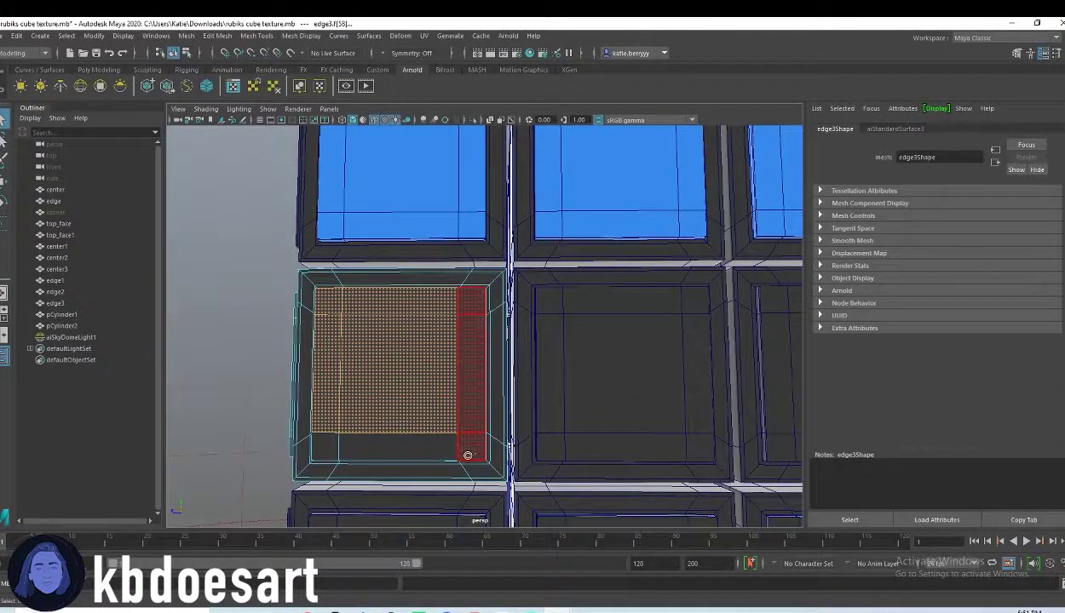
shift+drag(325, 444, 324, 442)
Step: Add the thin bevel and raised side face loops around the edge3 tile to the face selection
alt+drag(332, 432, 367, 447)
alt+right_drag(387, 422, 451, 397)
alt+middle_drag(452, 398, 468, 345)
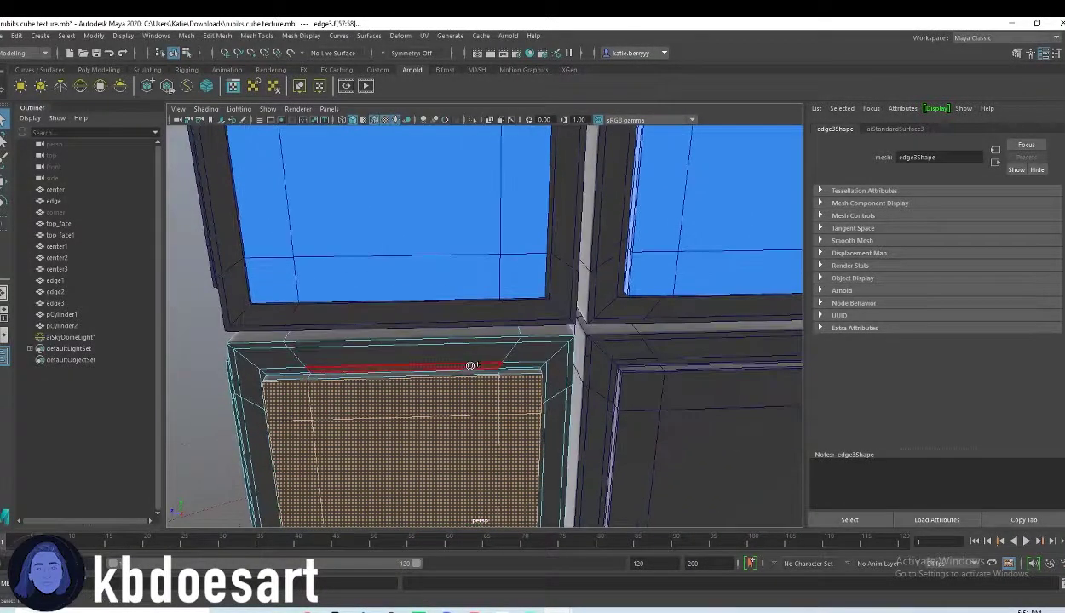
alt+right_drag(471, 364, 518, 353)
alt+middle_drag(501, 406, 496, 343)
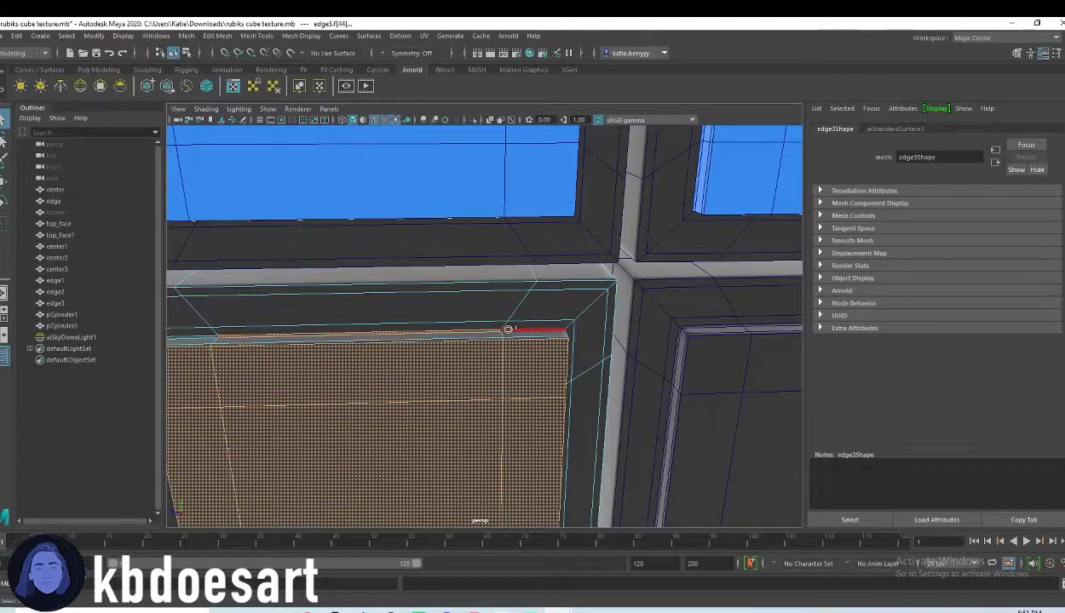
alt+drag(497, 337, 506, 421)
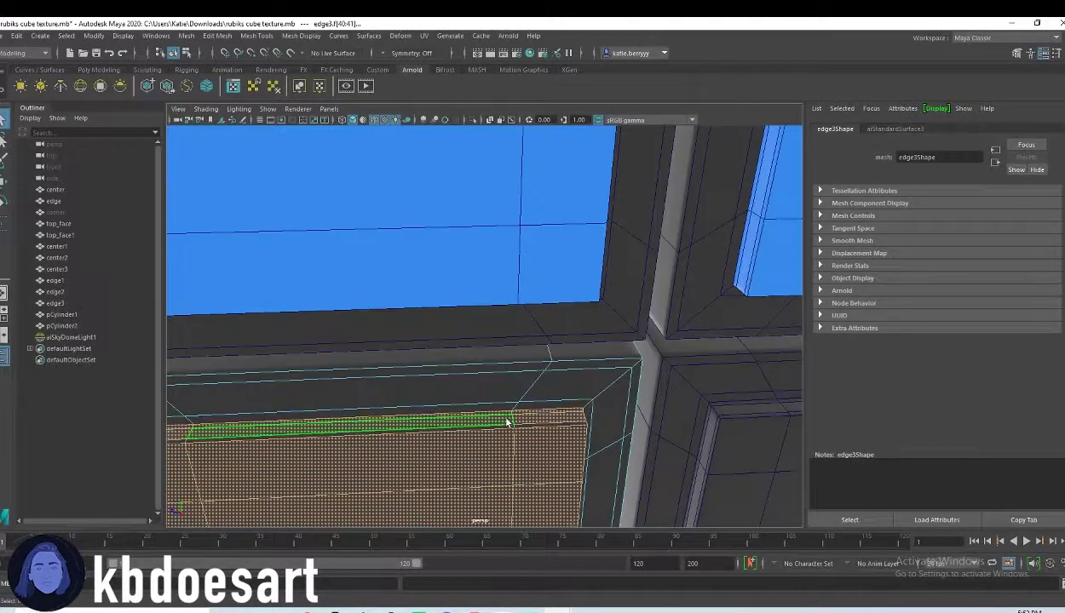
Step: Assign the existing blue aiStandardSurface5 material to the selected raised faces of the edge3 tile
alt+right_drag(529, 423, 500, 385)
alt+middle_drag(499, 385, 470, 266)
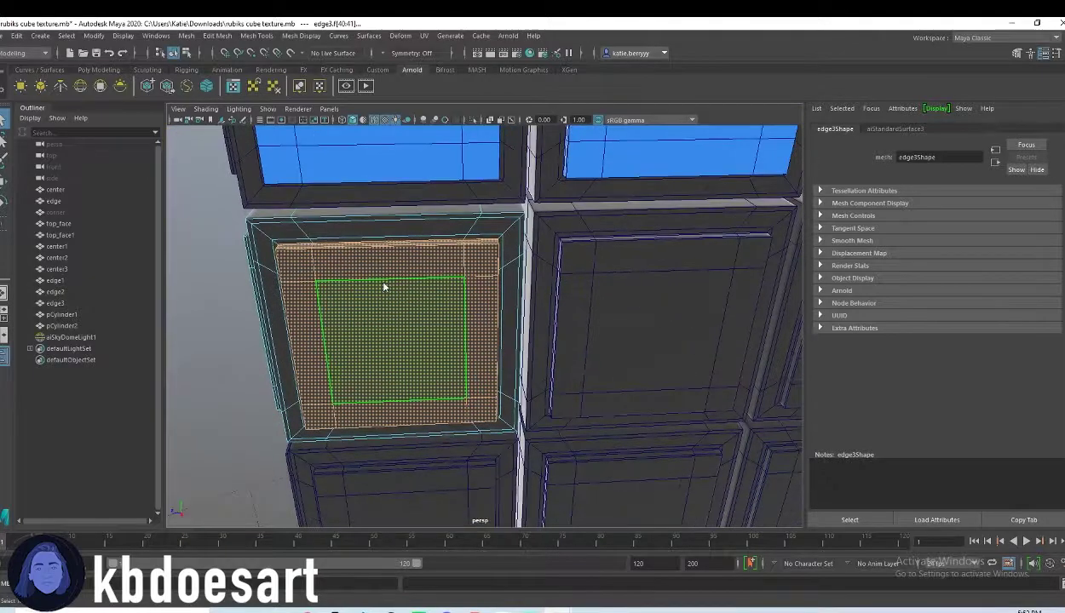
right_drag(384, 282, 389, 563)
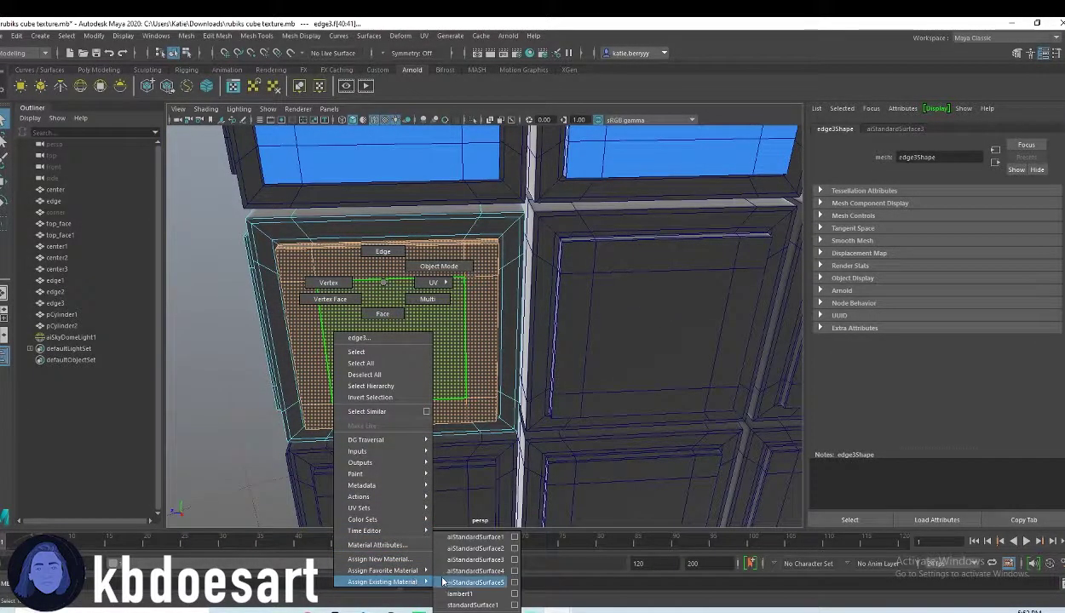
click(442, 582)
Step: Switch the center1 piece to face selection and select the flat faces of its tile beside the blue edge3 tile
alt+middle_drag(635, 375, 464, 316)
click(440, 296)
right_drag(456, 313, 453, 338)
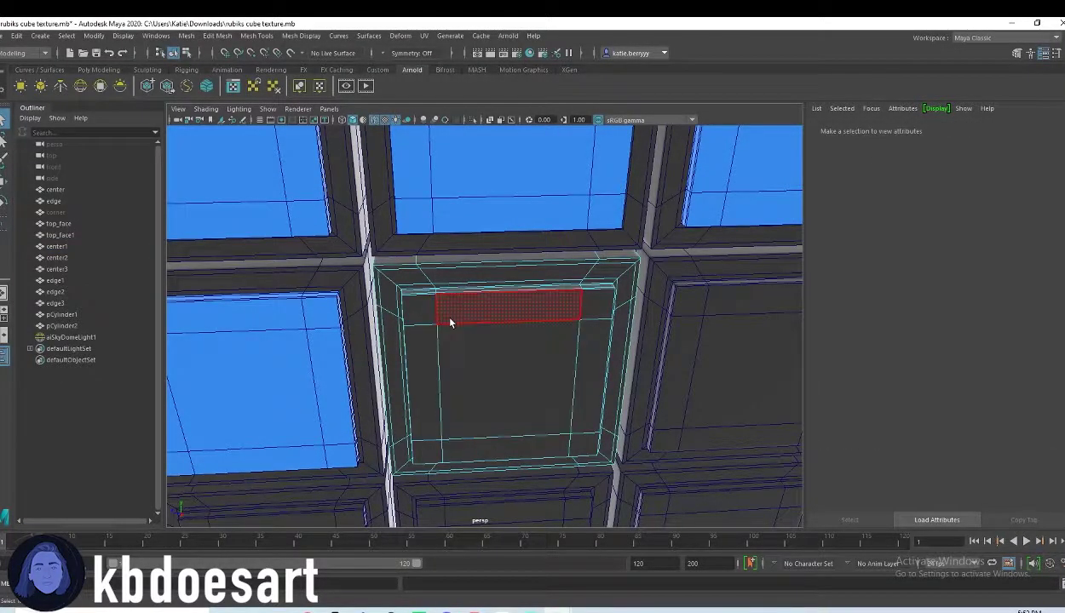
click(420, 317)
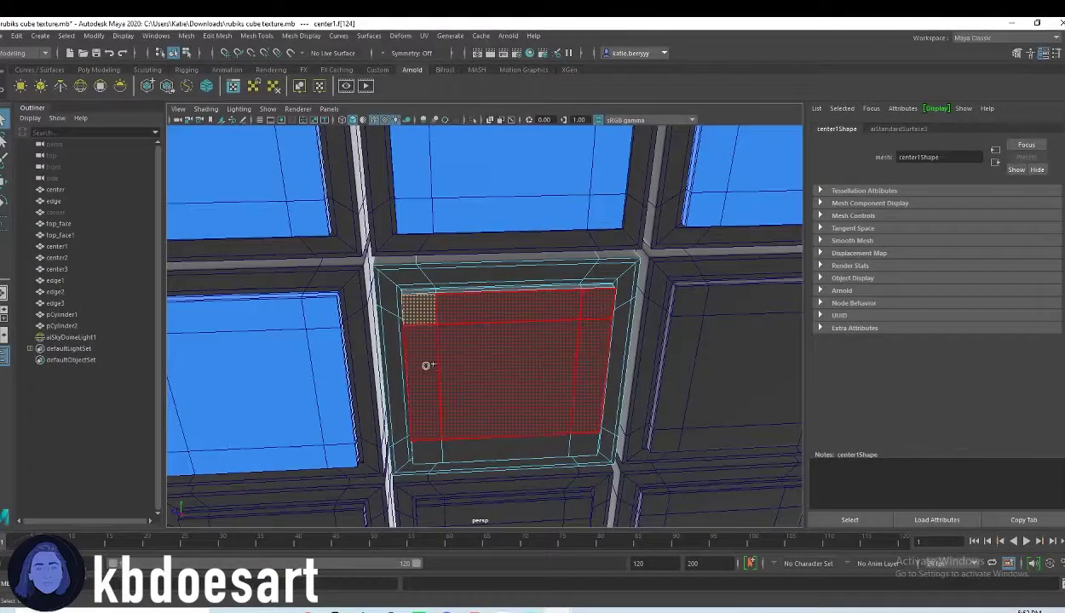
shift+drag(588, 446, 597, 444)
Step: Add the raised side faces around the center1 tile to the selection and assign the existing blue material
alt+drag(588, 445, 691, 383)
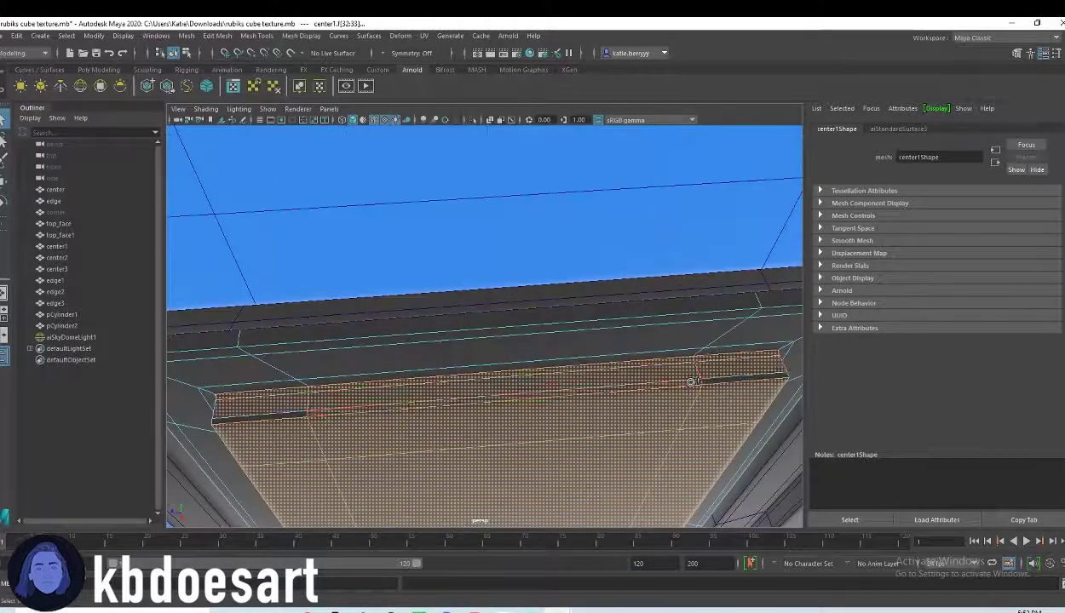
click(535, 401)
right_drag(535, 402, 535, 428)
mouse_move(535, 401)
alt+mouse_down()
mouse_move(591, 428)
mouse_move(558, 239)
alt+mouse_up()
shift+drag(340, 277, 554, 230)
right_drag(554, 230, 665, 511)
Step: Select the raised faces and side loops of the top_face1 tiles on the blue side and assign the existing blue material
right_drag(499, 311, 499, 339)
mouse_move(499, 312)
mouse_down()
mouse_move(434, 447)
mouse_move(643, 462)
mouse_up()
alt+middle_drag(341, 409, 630, 409)
shift+drag(392, 269, 606, 442)
alt+drag(511, 443, 545, 341)
shift+drag(268, 327, 629, 338)
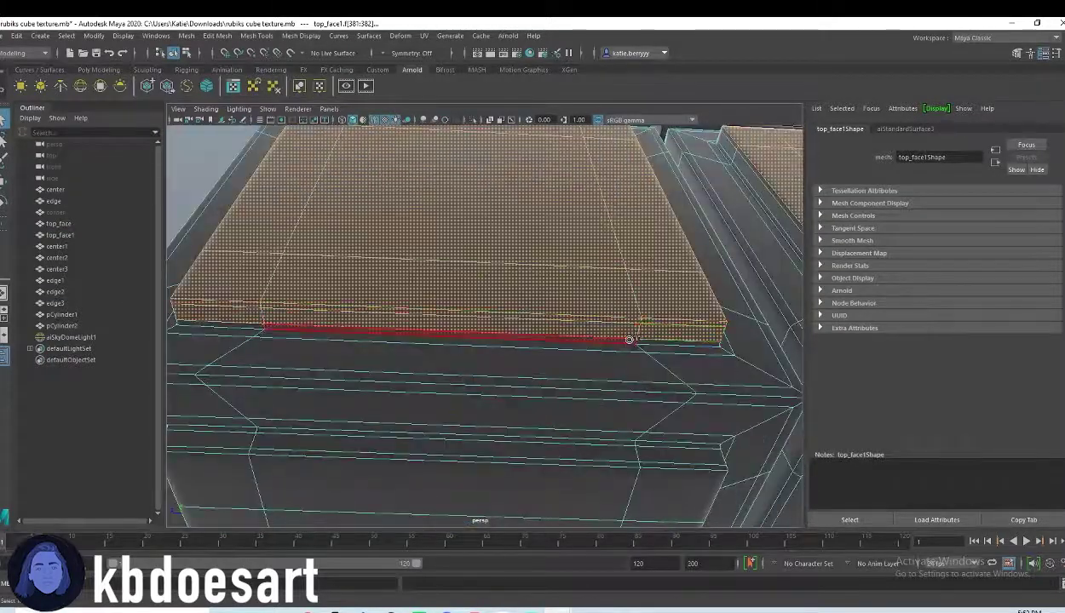
alt+middle_drag(681, 341, 511, 355)
shift+drag(587, 355, 750, 375)
right_drag(620, 281, 653, 584)
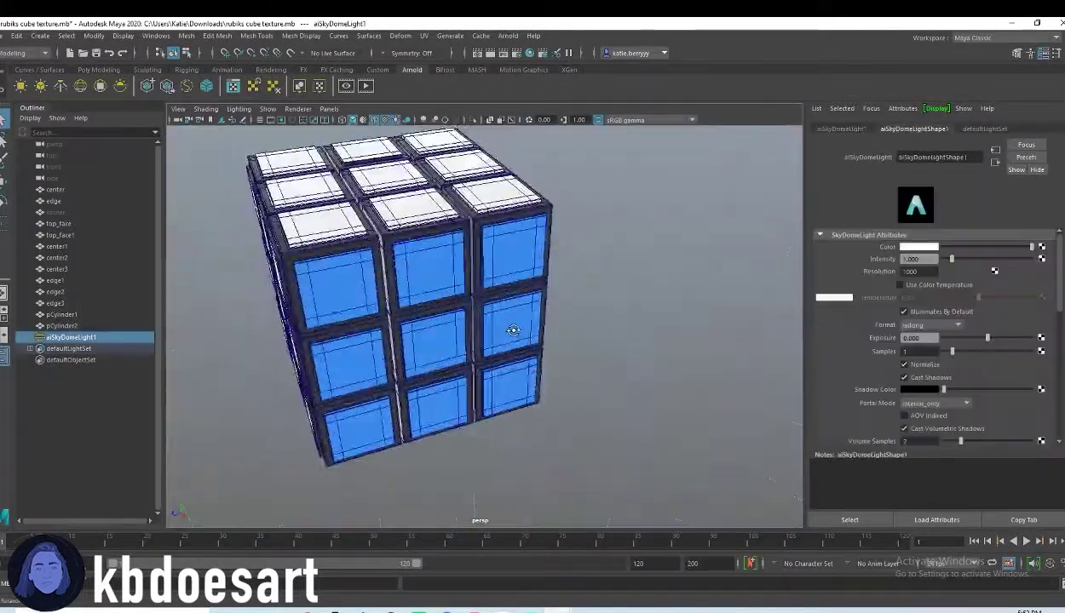
Step: Switch the top_face piece to face selection and select the flat faces of its first tile on the uncolored side adjoining blue
alt+drag(545, 315, 528, 324)
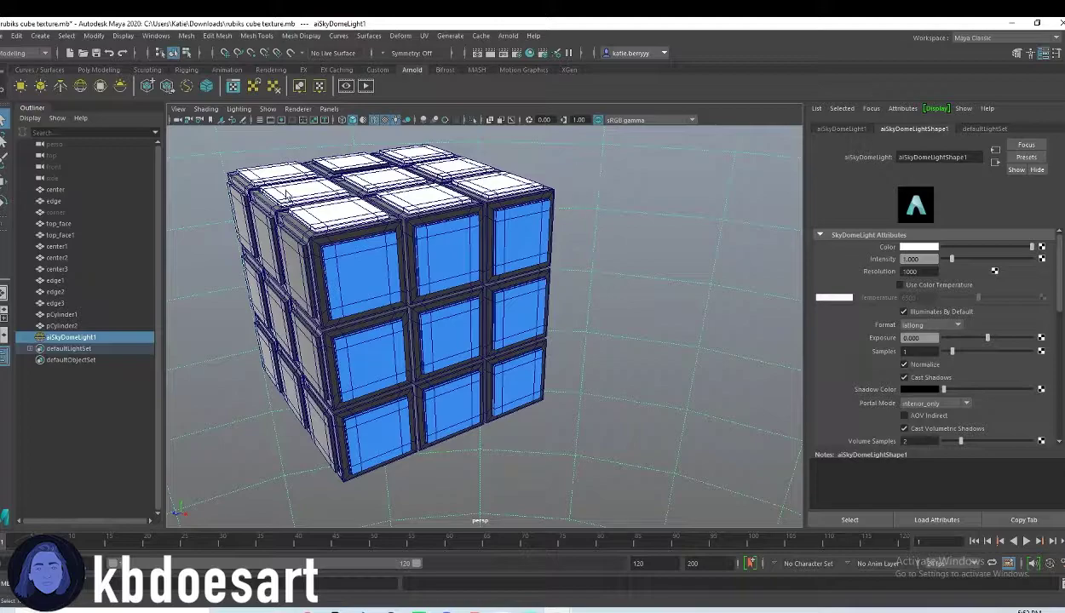
alt+drag(379, 261, 435, 307)
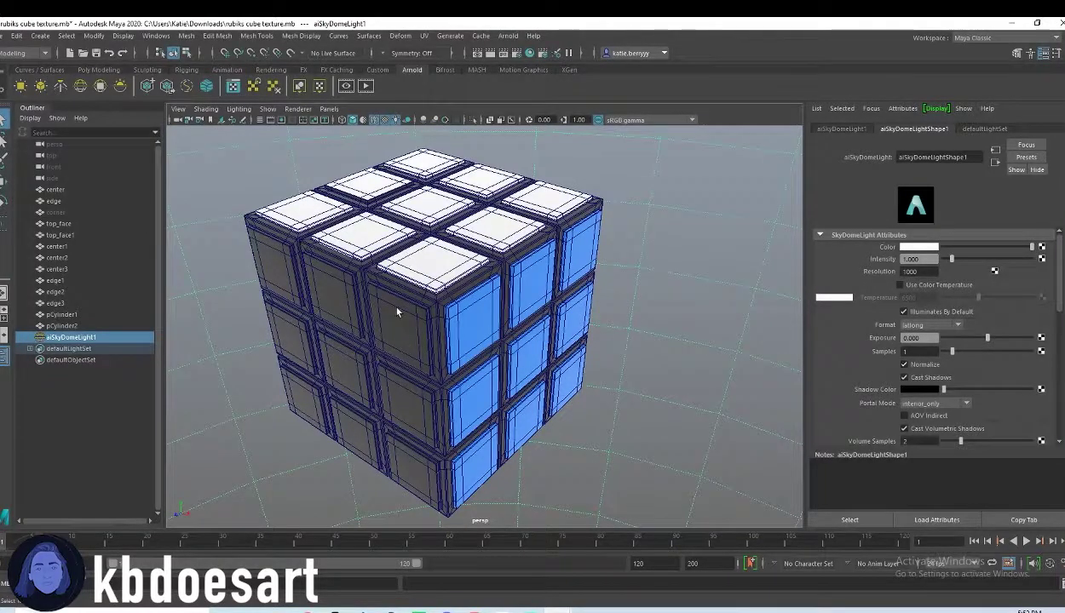
click(346, 322)
alt+drag(354, 339, 376, 237)
scroll(396, 296, up, 5)
right_click(376, 237)
right_drag(375, 238, 379, 267)
scroll(400, 269, down, 6)
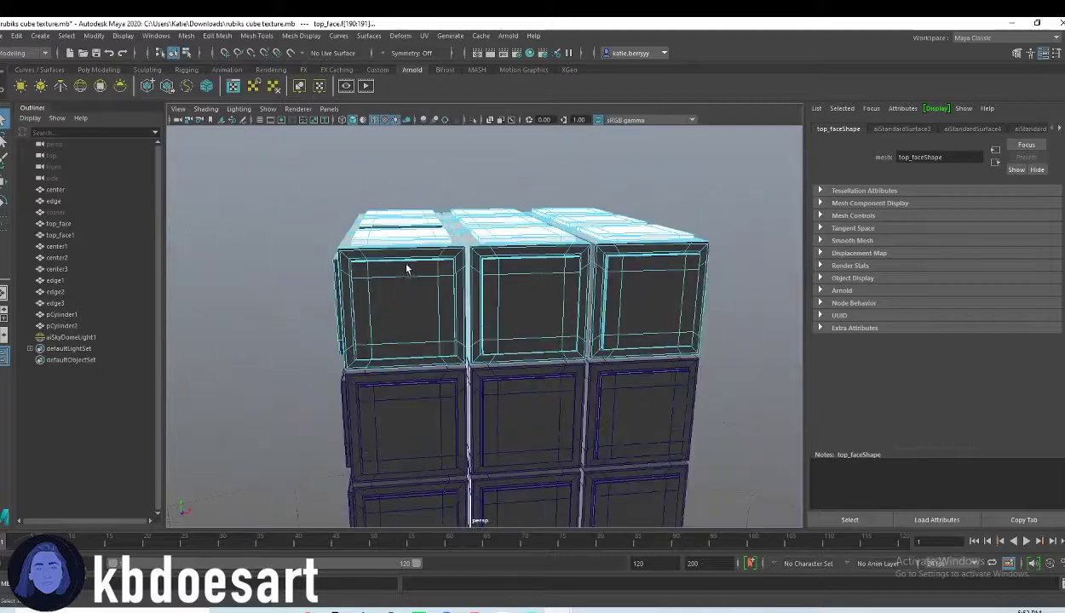
scroll(410, 269, up, 3)
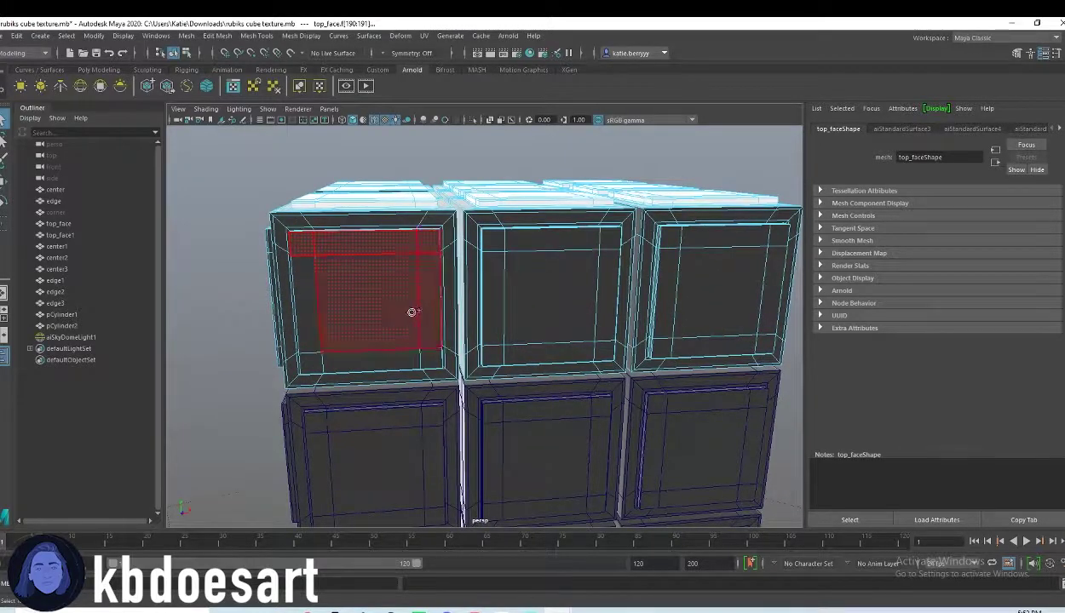
click(443, 354)
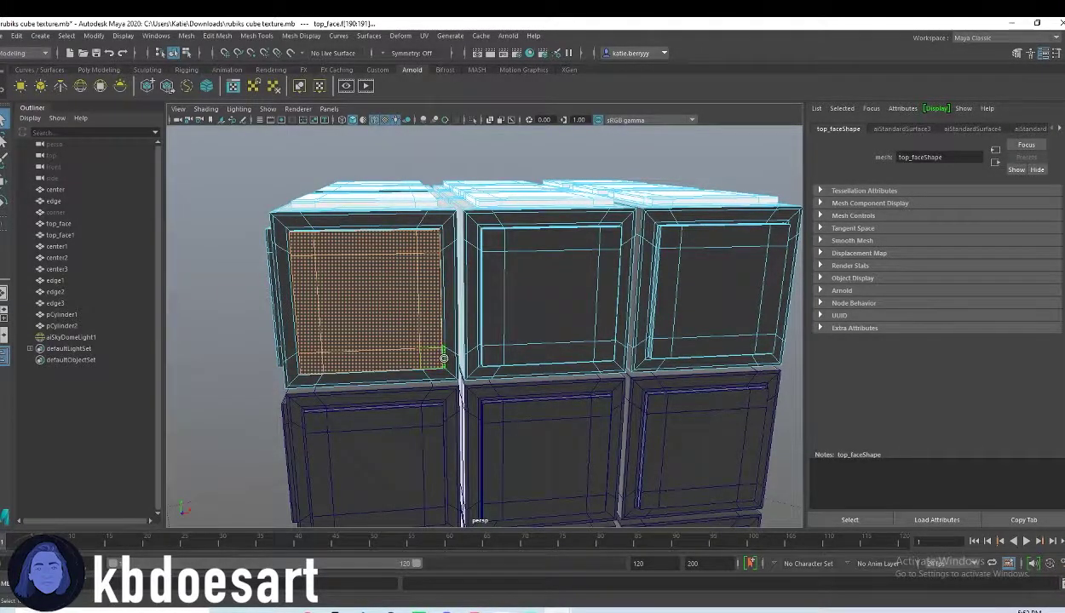
Step: Assign a new Arnold aiStandardSurface material to the raised faces of the three top_face tiles and set its base color to red
right_click(451, 318)
click(573, 584)
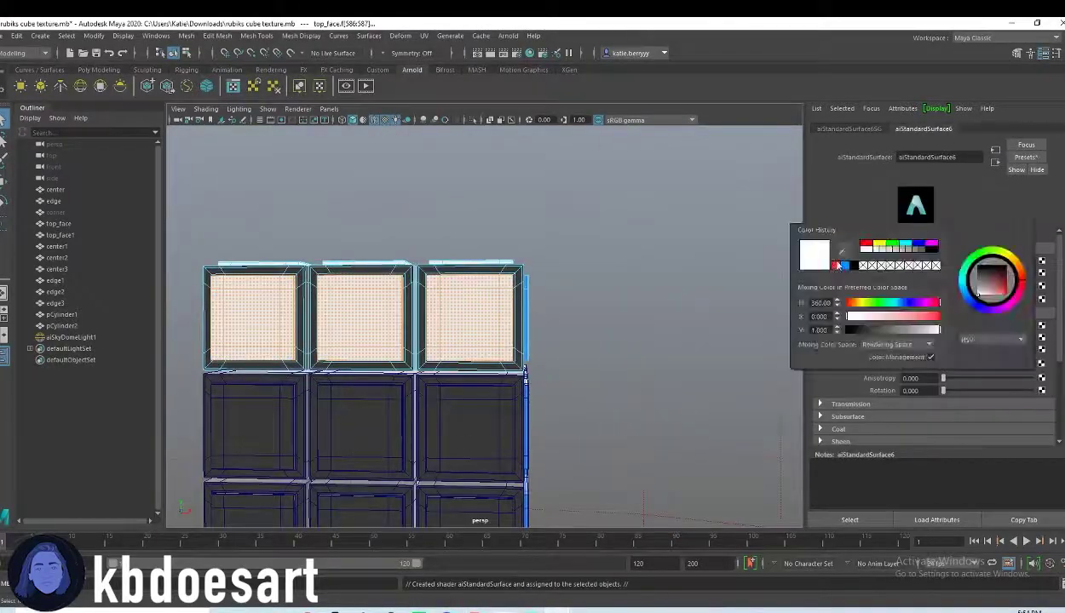
click(837, 266)
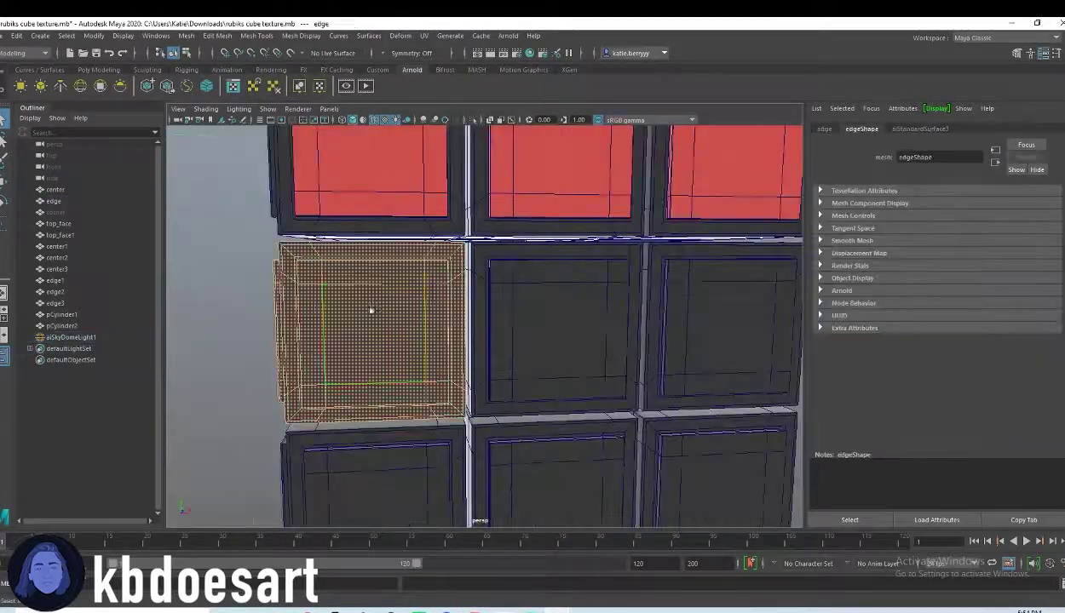
Step: Select the raised faces and side loops of the edge piece's tile below the red row and assign the existing red material
click(371, 309)
scroll(324, 397, up, 5)
alt+drag(517, 173, 587, 162)
shift+click(488, 190)
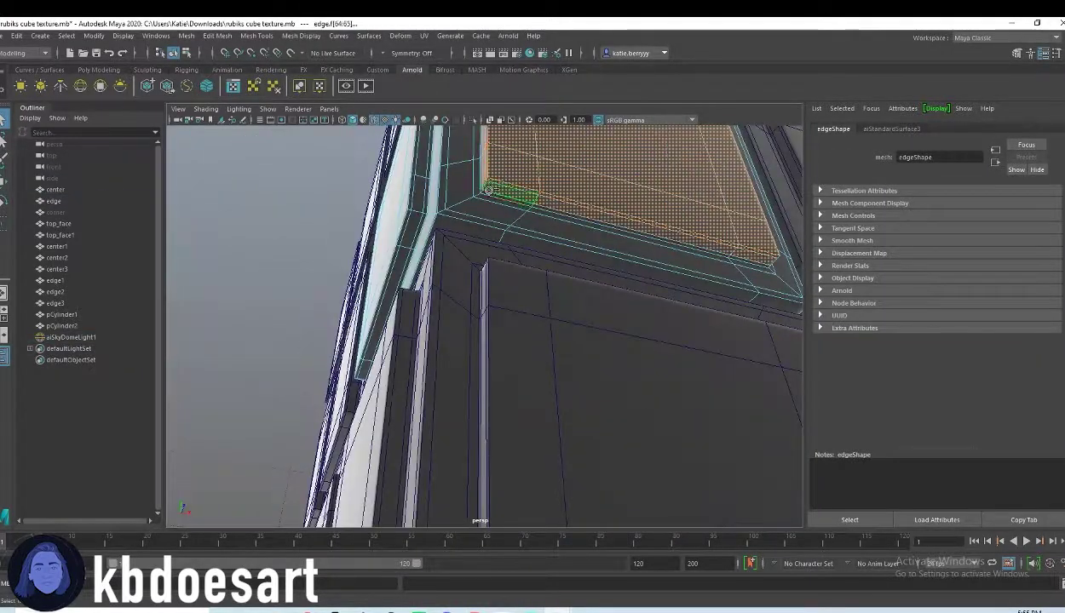
scroll(488, 190, down, 5)
right_click(361, 273)
click(437, 566)
Step: Select the raised faces of the remaining middle-row tiles on the red side, including the flat faces of the edge3 tile
click(437, 252)
scroll(304, 269, up, 5)
shift+click(304, 269)
scroll(381, 286, down, 5)
click(396, 253)
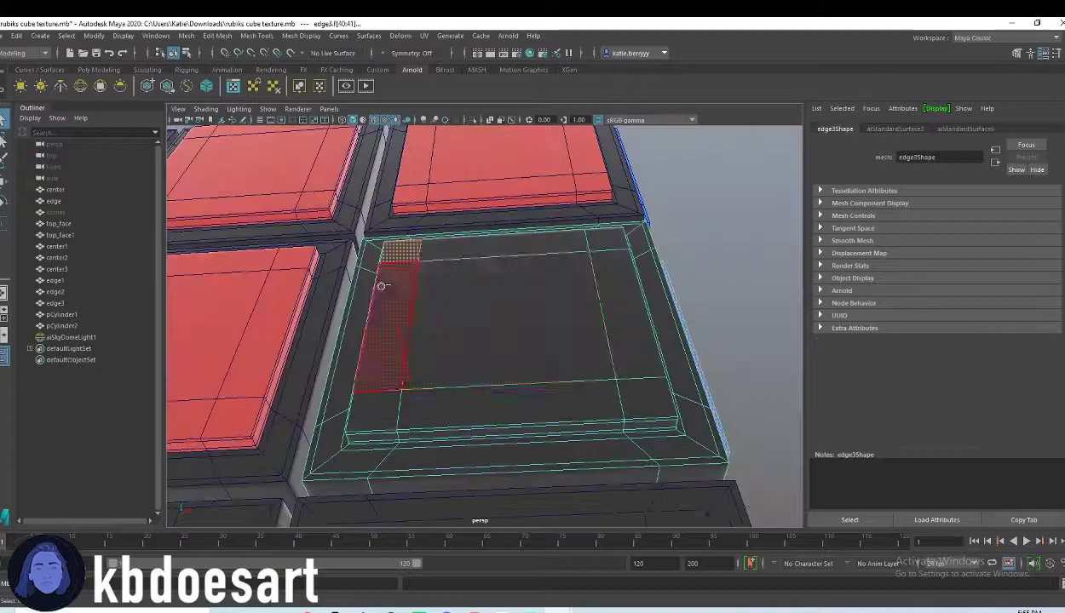
drag(380, 286, 404, 437)
Step: Select the raised faces of the three bottom-row top_face1 tiles on this side and give them the red material
right_click(471, 281)
click(470, 310)
drag(409, 256, 528, 392)
mouse_move(528, 375)
alt+middle_down()
mouse_move(528, 446)
mouse_move(511, 375)
alt+middle_up()
click(409, 349)
shift+click(206, 451)
alt+middle_drag(444, 385, 281, 341)
shift+click(409, 289)
scroll(409, 340, down, 5)
key(ctrl+z)
alt+drag(409, 340, 558, 457)
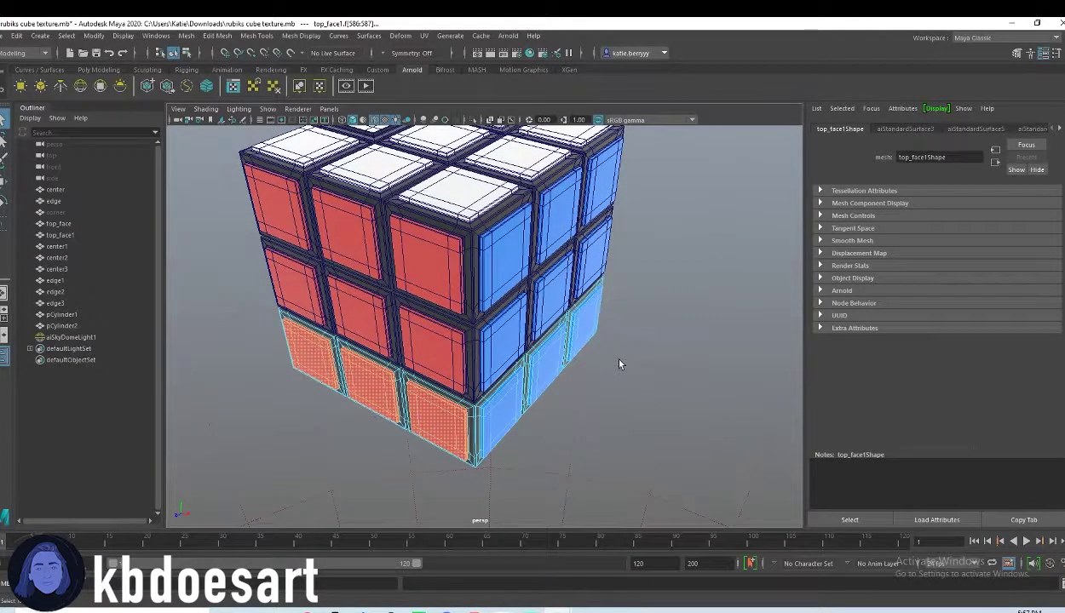
Step: Clear the face selection and inspect the colored sides and the sides still lacking a color
alt+drag(619, 359, 636, 356)
click(640, 348)
alt+drag(575, 420, 647, 417)
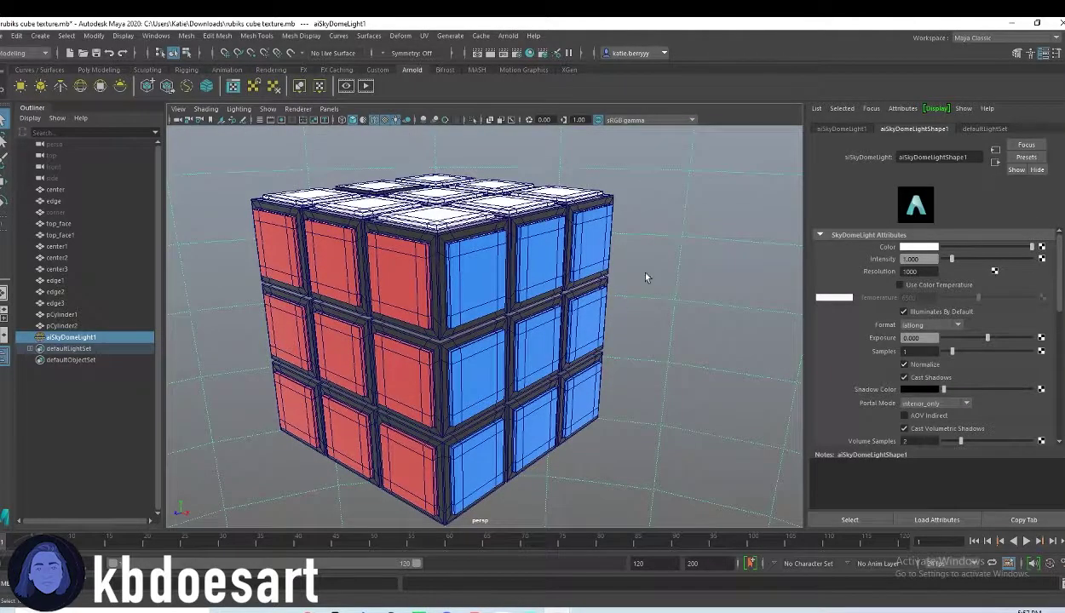
scroll(484, 266, down, 4)
alt+drag(498, 302, 479, 307)
alt+drag(454, 253, 407, 324)
alt+drag(595, 346, 466, 330)
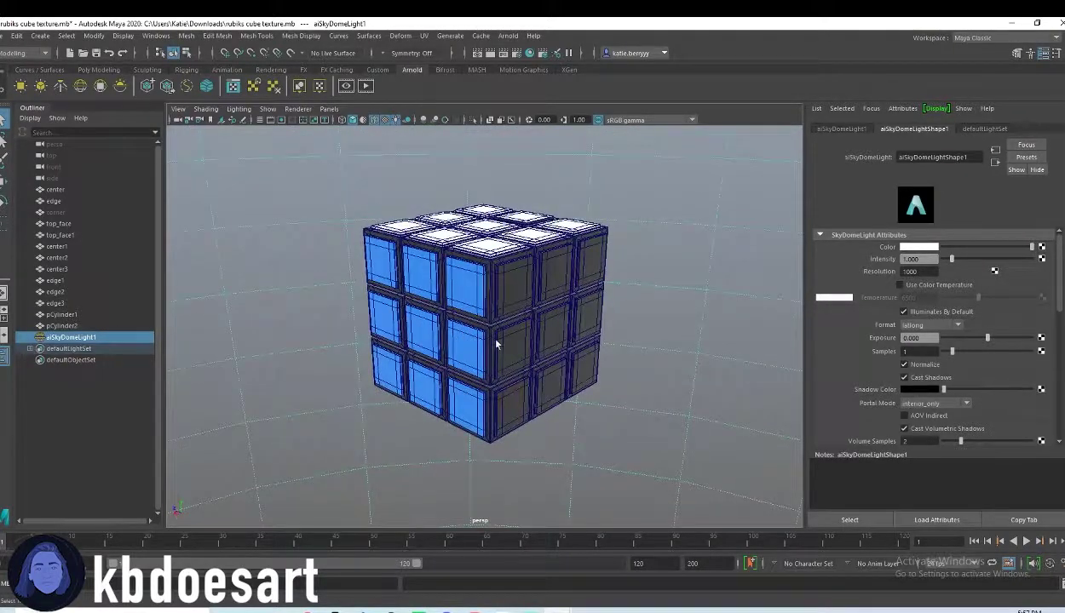
alt+drag(586, 302, 431, 364)
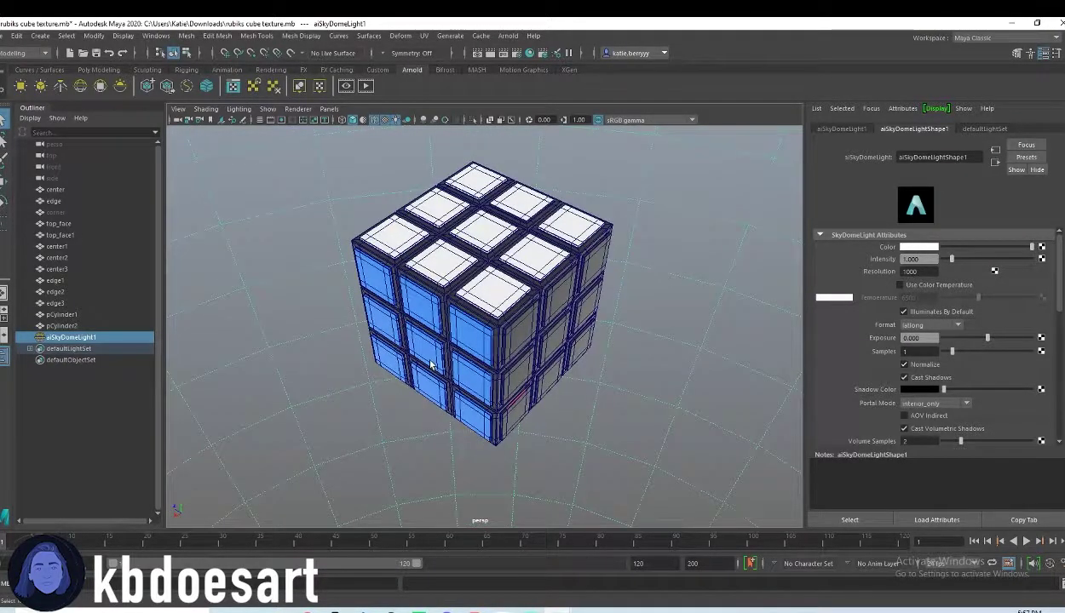
alt+drag(640, 309, 517, 292)
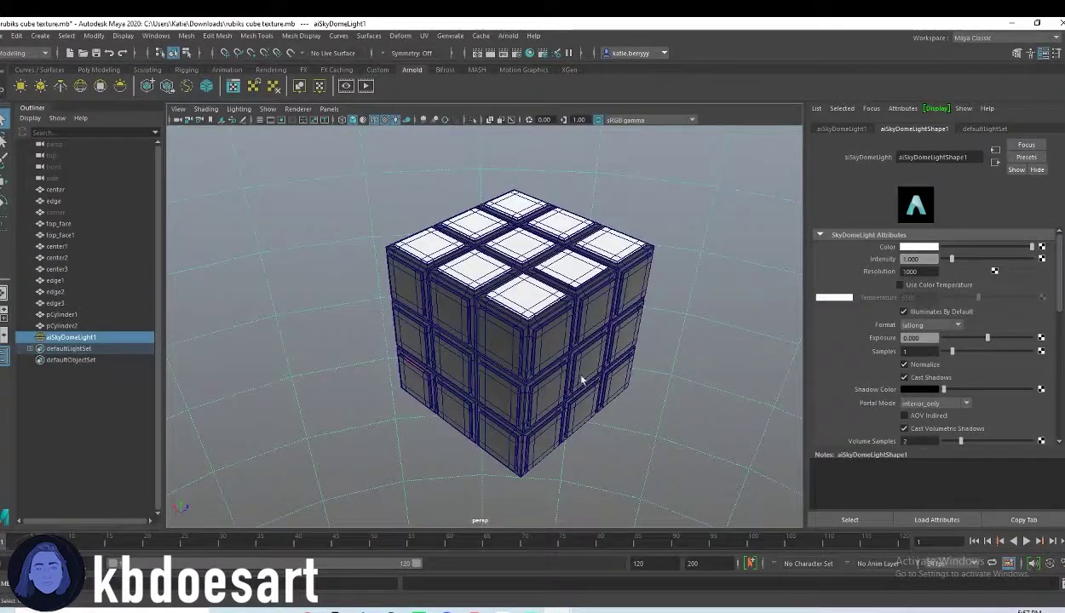
Step: Select the flat faces of the top_face1 tiles on the uncolored side opposite the white one
alt+drag(361, 349, 537, 338)
scroll(537, 338, up, 5)
click(475, 274)
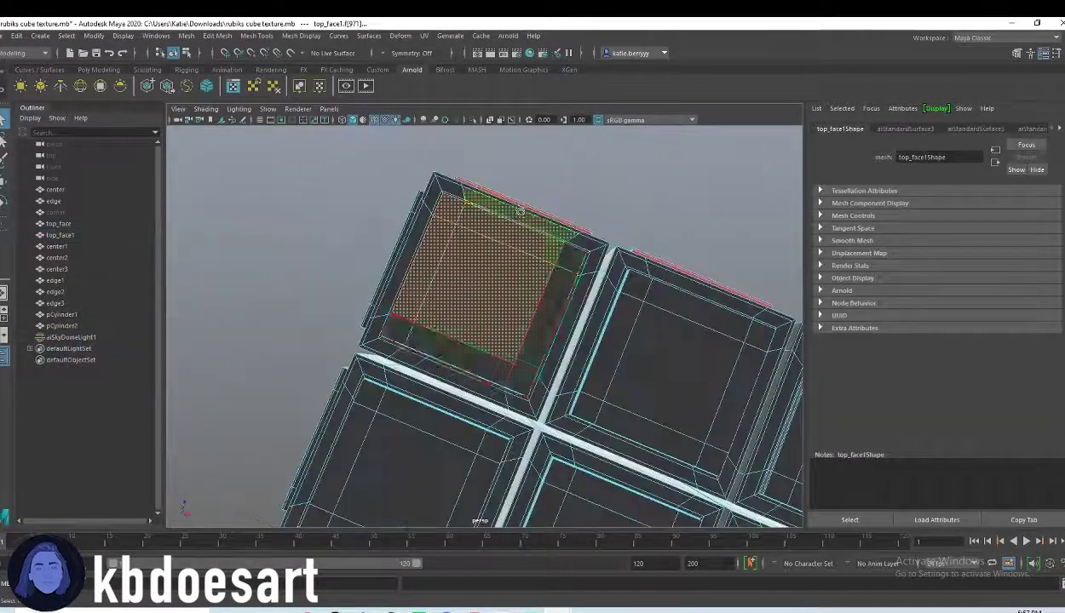
shift+click(529, 279)
alt+middle_drag(529, 279, 345, 238)
shift+click(345, 239)
shift+click(264, 366)
Step: Add the raised side faces around these top_face1 tiles and assign a new Arnold aiStandardSurface material to the selection
alt+drag(264, 366, 487, 278)
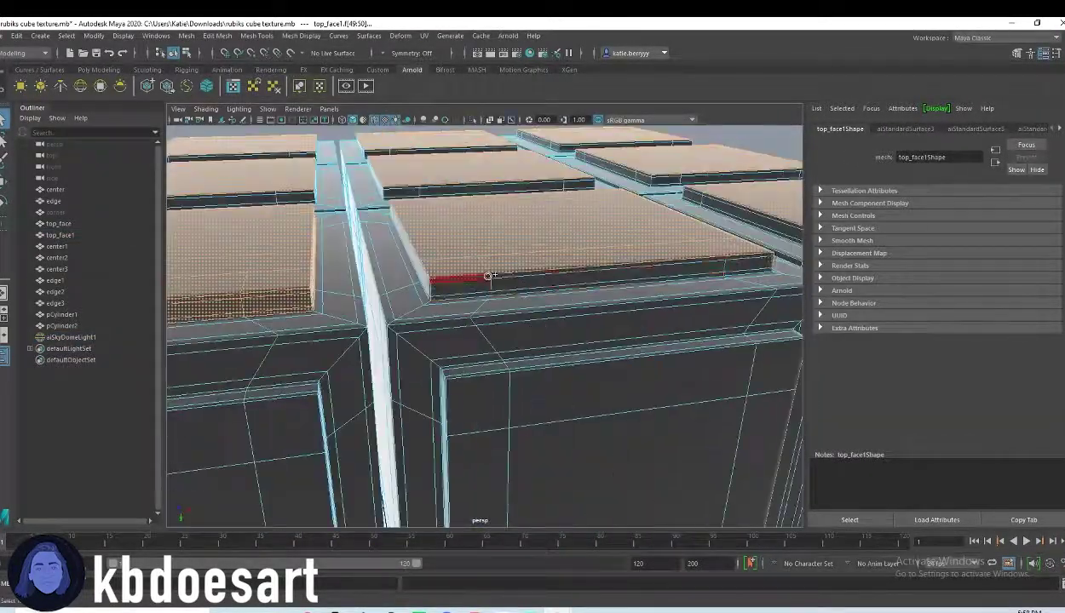
scroll(488, 278, up, 5)
alt+middle_drag(487, 278, 456, 214)
alt+drag(457, 214, 692, 321)
scroll(692, 321, down, 10)
right_drag(502, 247, 478, 442)
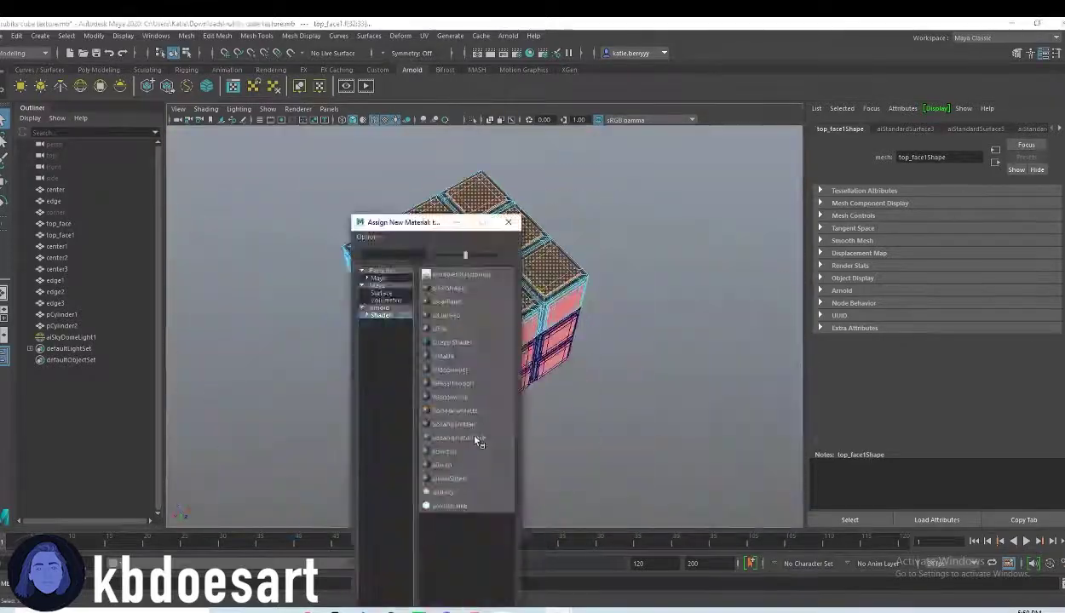
click(478, 442)
Step: Select the raised faces of the three top_face1 tiles on the dark side adjoining the yellow one
click(503, 281)
alt+drag(502, 281, 520, 297)
shift+click(624, 264)
scroll(440, 319, up, 5)
scroll(611, 349, down, 8)
Step: Assign a new Arnold aiStandardSurface material to the selected tile faces and set its base color to green
right_drag(611, 350, 588, 442)
click(880, 298)
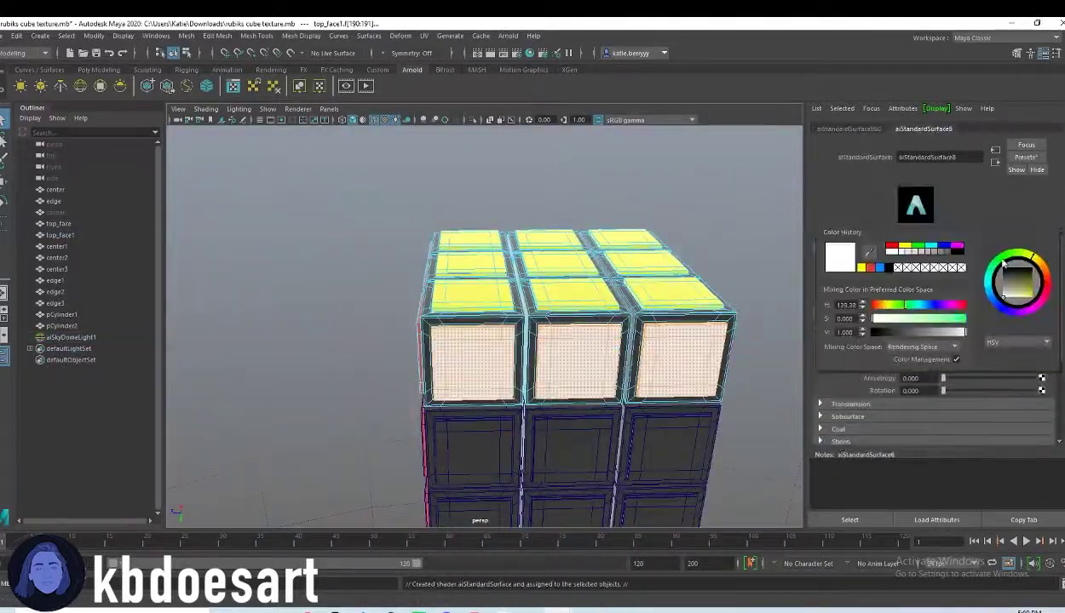
click(594, 221)
Step: Select the raised faces of the edge1 piece's middle-row tile on the green side and assign the existing green material
alt+drag(611, 349, 478, 216)
scroll(573, 334, up, 5)
shift+click(566, 364)
click(478, 216)
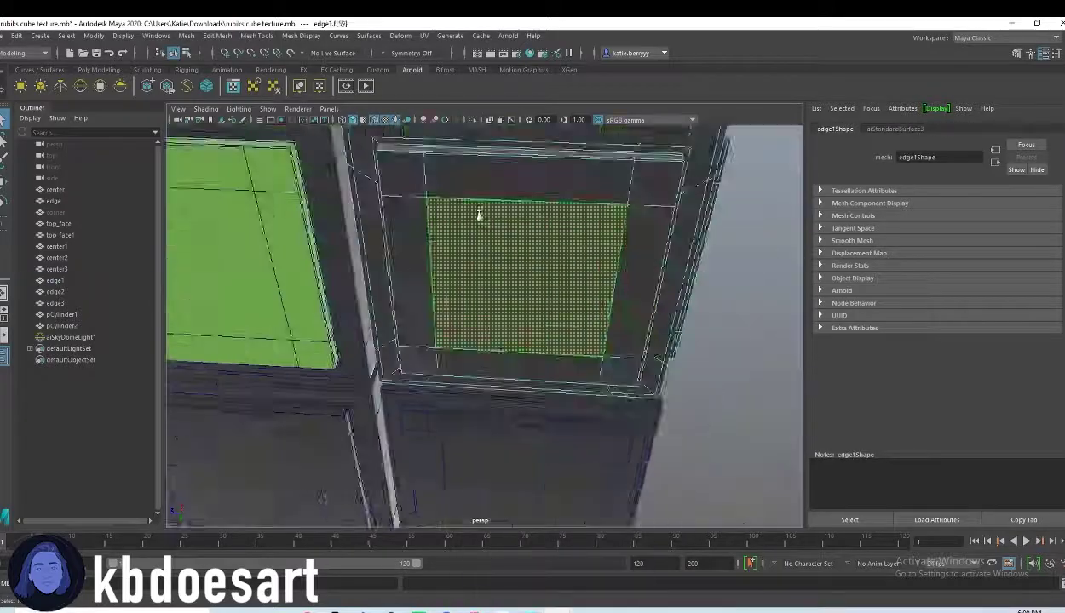
shift+click(534, 250)
right_drag(534, 249, 626, 549)
Step: Select the raised faces of the remaining uncolored tiles on the green side
alt+drag(546, 341, 447, 271)
click(315, 332)
scroll(458, 409, up, 6)
shift+click(459, 408)
scroll(458, 409, down, 8)
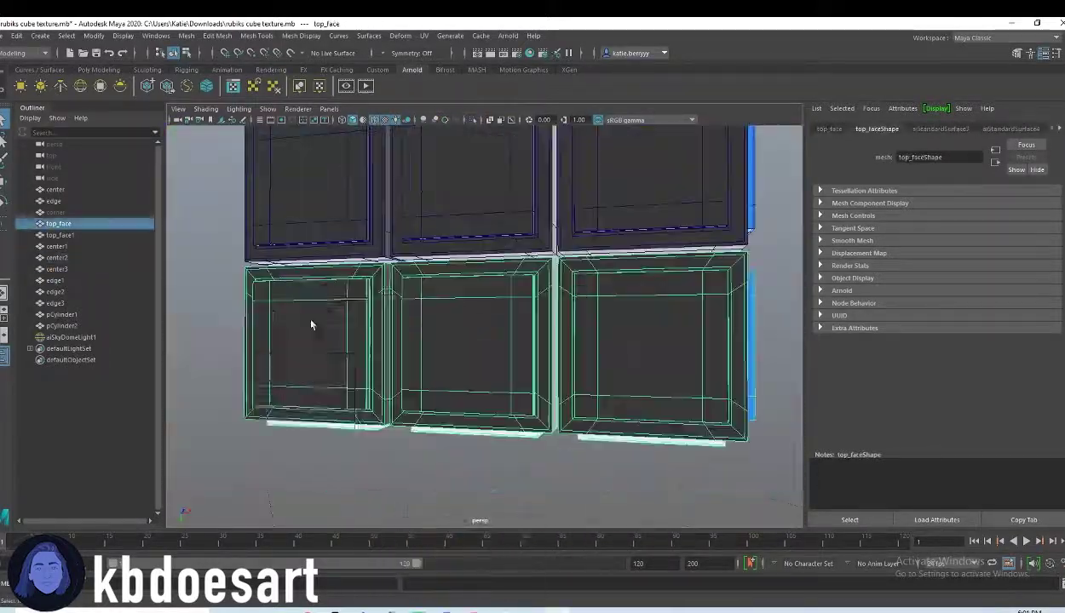
Step: Select the raised faces of the three top_face tiles on the last dark side and assign them an orange Arnold material
click(311, 325)
scroll(493, 373, up, 8)
shift+click(750, 318)
scroll(523, 380, down, 5)
scroll(523, 380, down, 8)
right_drag(545, 375, 568, 512)
Step: Select the raised faces of the three top_face1 tiles beside the yellow side and assign the existing orange material
alt+drag(546, 375, 511, 256)
shift+click(529, 264)
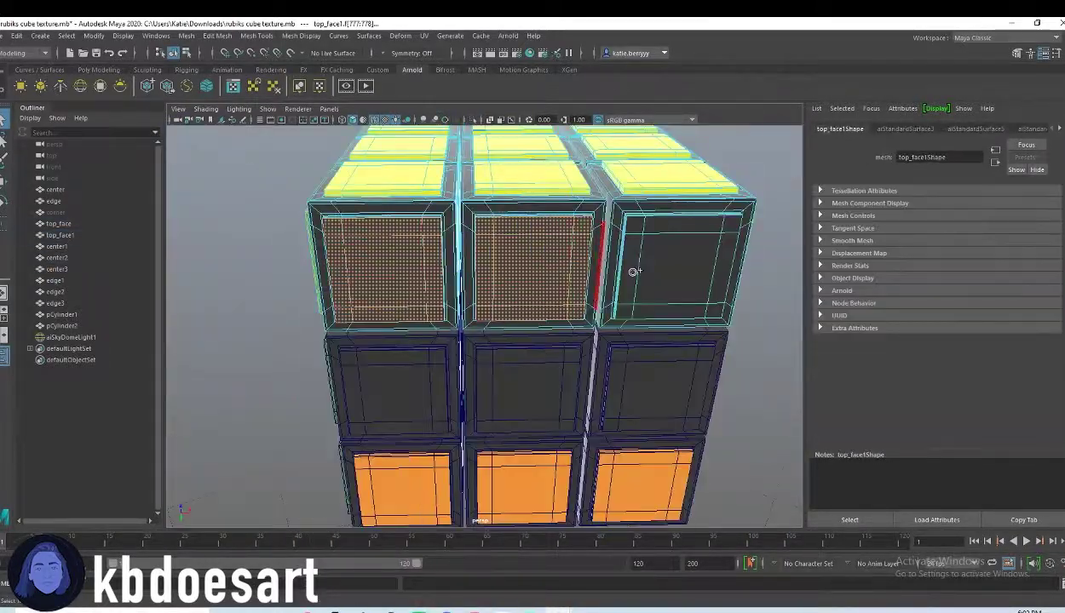
scroll(634, 269, up, 8)
shift+click(643, 355)
right_drag(643, 356, 568, 552)
Step: Select the raised faces of the middle-row center2 and edge2 tiles on the orange side and assign the existing orange material
alt+drag(545, 375, 477, 281)
shift+click(470, 397)
click(626, 321)
right_drag(626, 321, 626, 357)
alt+drag(625, 356, 340, 341)
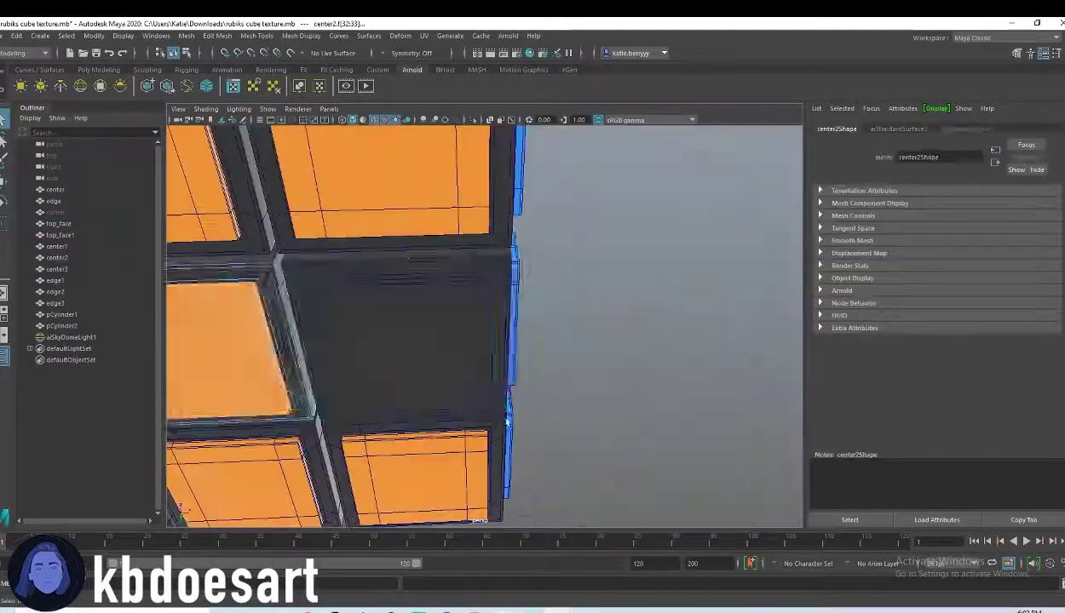
shift+click(444, 321)
right_drag(444, 320, 558, 584)
Step: Clear the face selection and render the blue, red and white sides of the cube with Arnold
scroll(503, 368, down, 10)
alt+drag(608, 367, 520, 324)
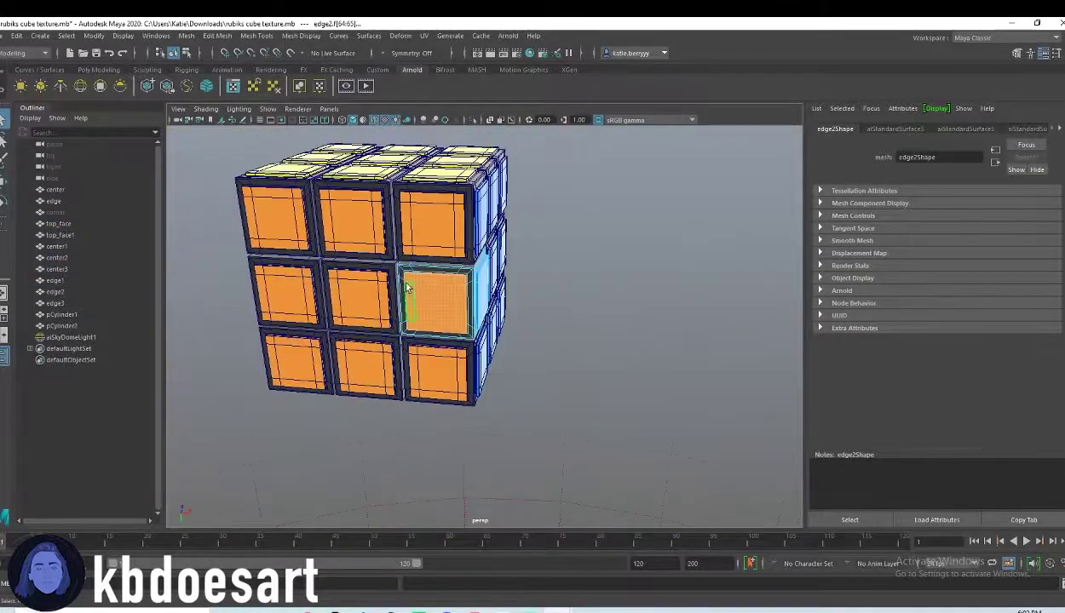
click(570, 375)
alt+drag(570, 374, 338, 343)
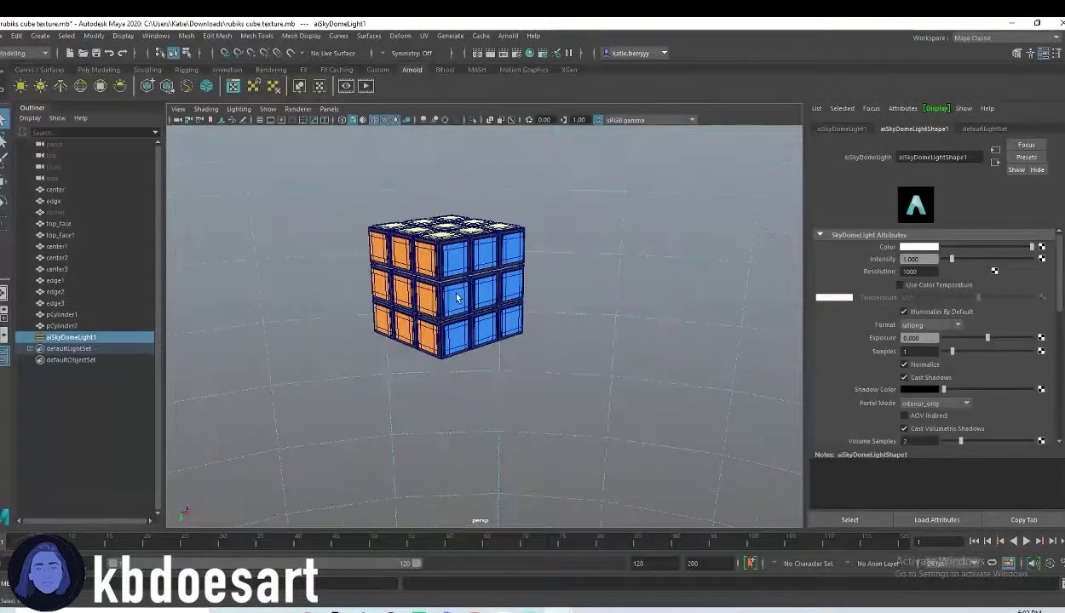
alt+drag(636, 323, 673, 329)
alt+drag(488, 324, 487, 227)
click(508, 36)
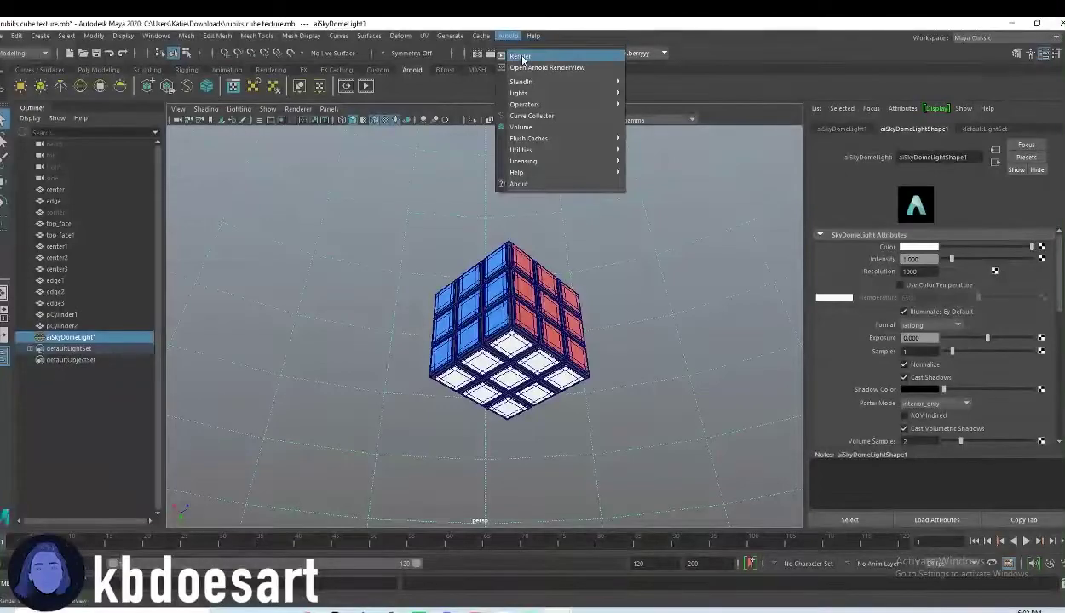
click(521, 57)
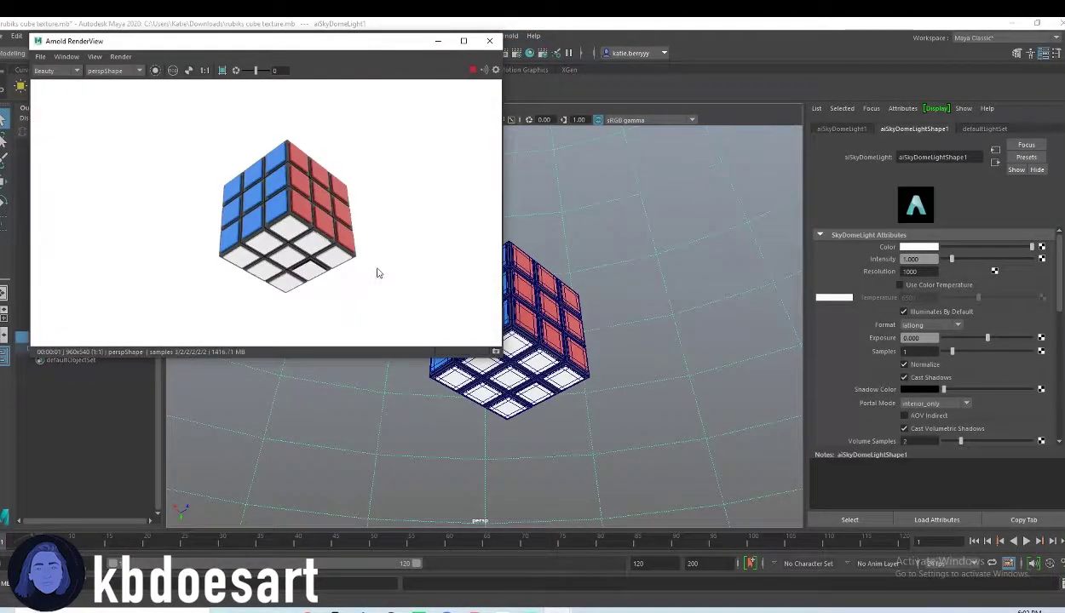
Step: Show the cube larger in the Arnold render and select the top_face piece carrying the white tiles
alt+right_drag(308, 256, 241, 243)
alt+middle_drag(342, 253, 272, 245)
alt+right_drag(570, 275, 754, 292)
alt+middle_drag(615, 278, 688, 276)
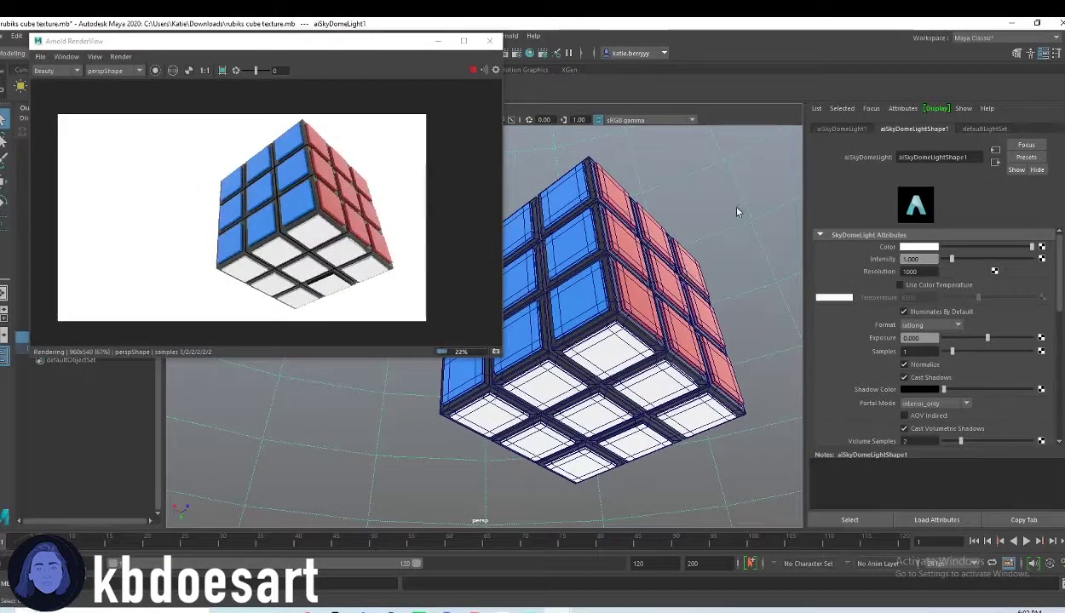
click(588, 272)
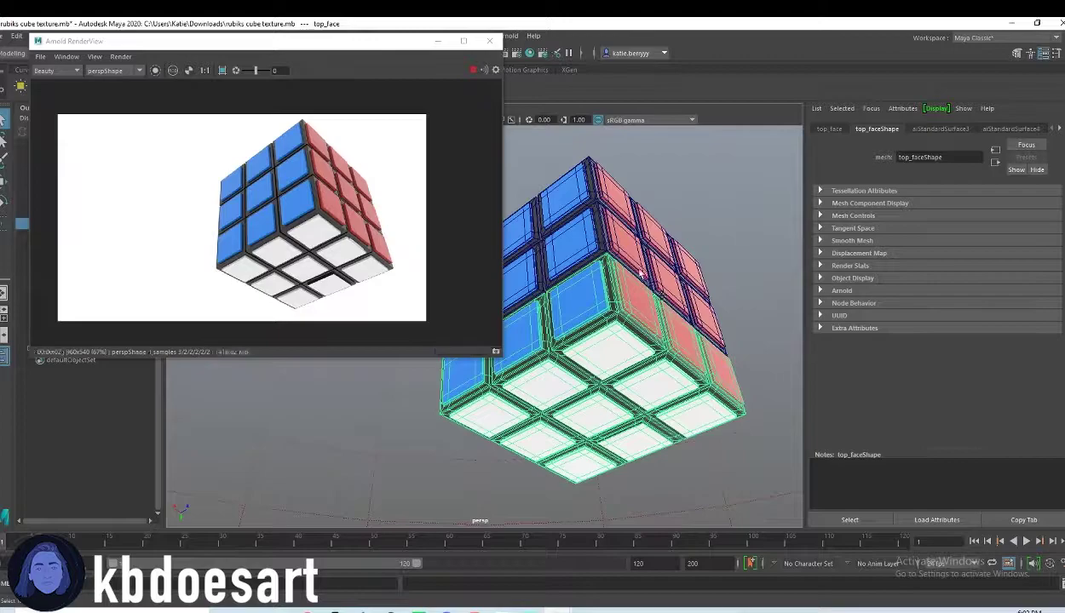
Step: Show the attributes of aiStandardSurface3 and turn on smooth mesh preview for all pieces of the cube
click(941, 129)
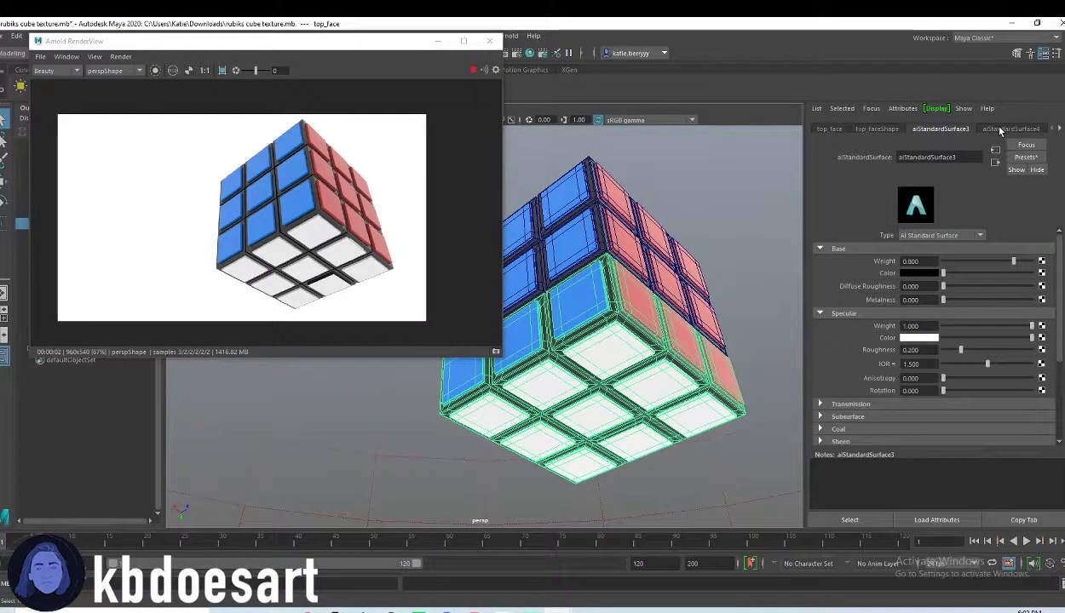
alt+drag(620, 366, 633, 258)
alt+drag(553, 361, 760, 458)
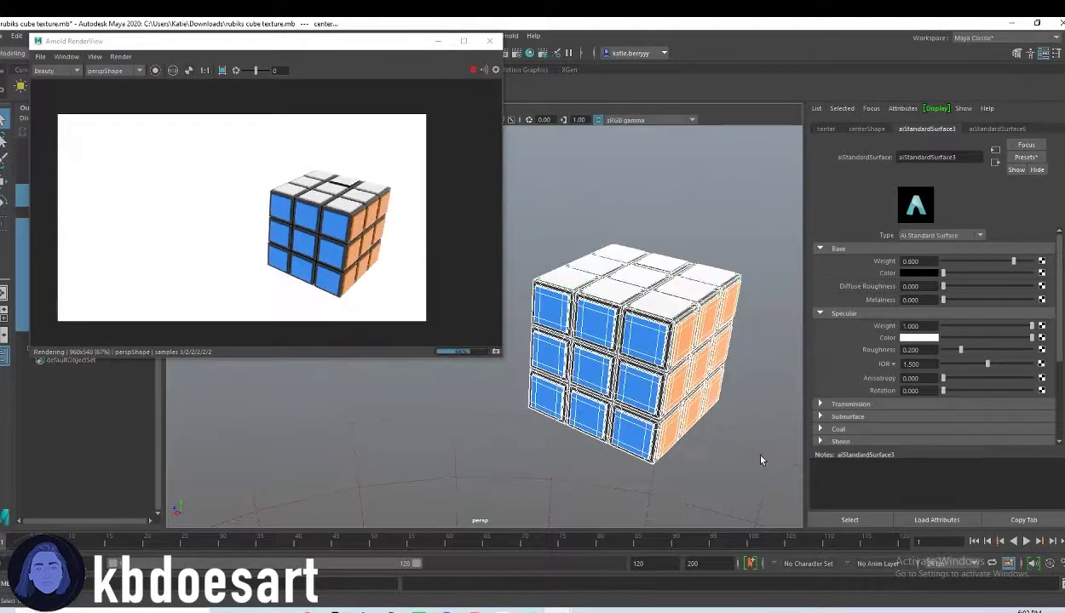
key(3)
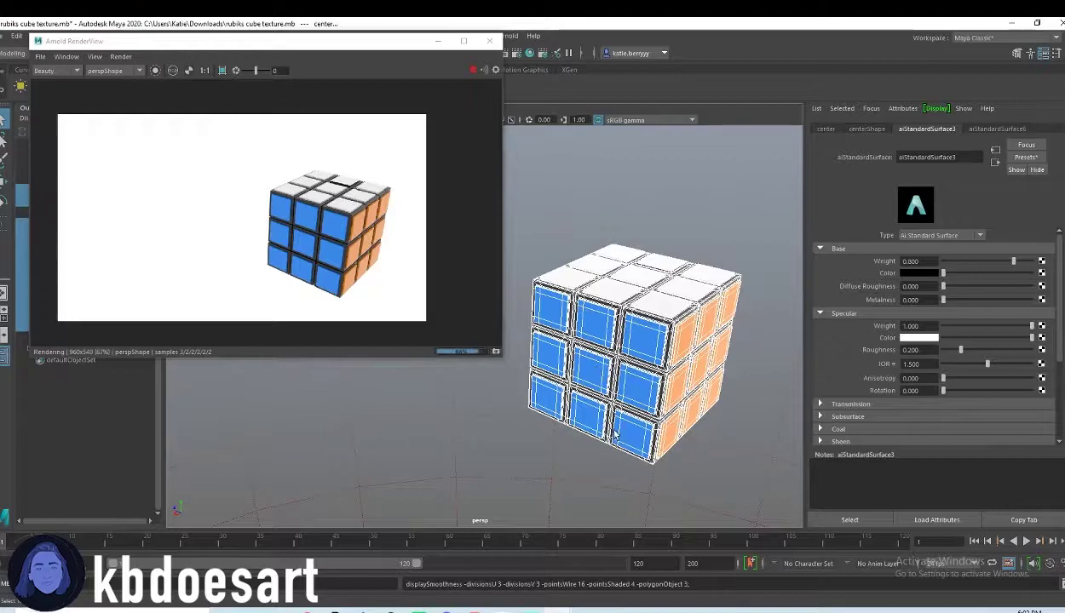
click(560, 436)
Step: Select the middle-row edge2 piece and examine the smoothed cube's colored sides from all around in the Arnold render
click(616, 379)
alt+right_drag(570, 370, 644, 343)
alt+middle_drag(644, 343, 610, 329)
alt+middle_drag(610, 372, 590, 382)
alt+drag(590, 382, 641, 392)
alt+middle_drag(613, 380, 682, 392)
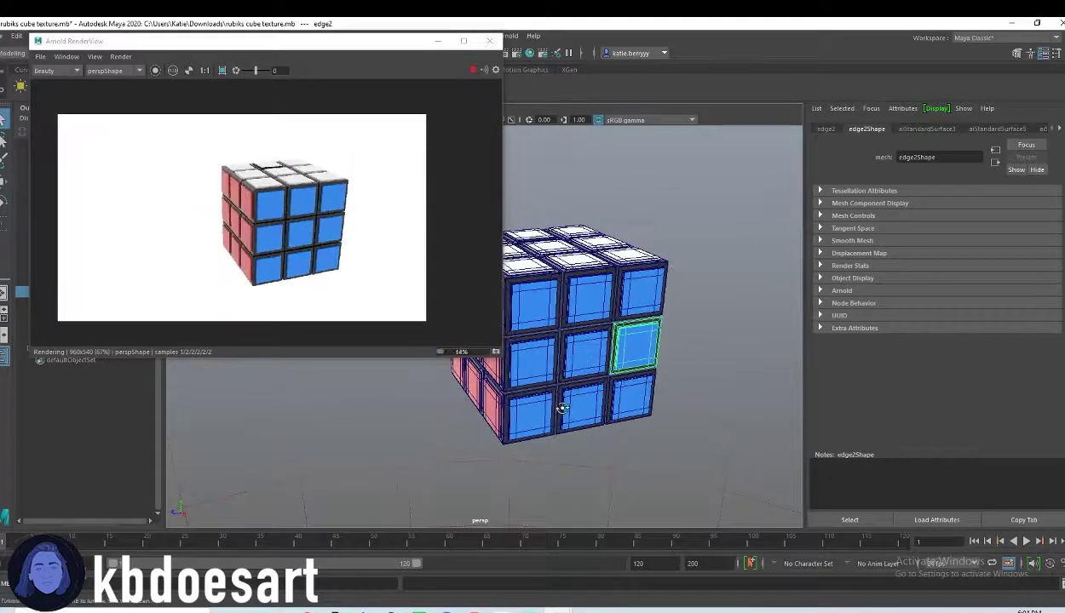
alt+drag(558, 406, 596, 397)
alt+middle_drag(596, 397, 654, 388)
alt+drag(622, 411, 616, 346)
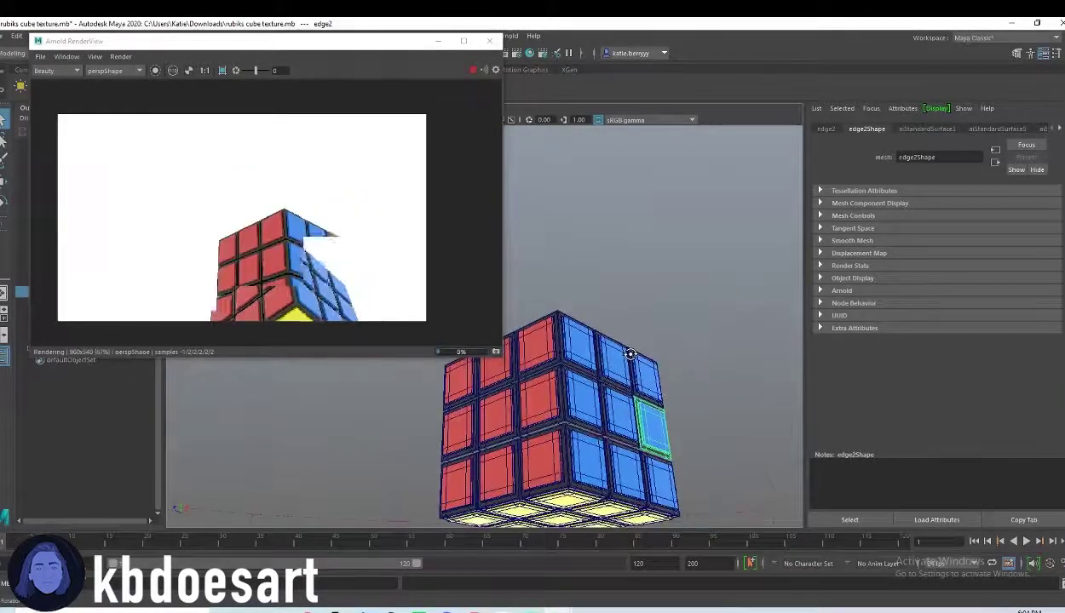
alt+middle_drag(621, 399, 644, 321)
alt+drag(643, 320, 649, 372)
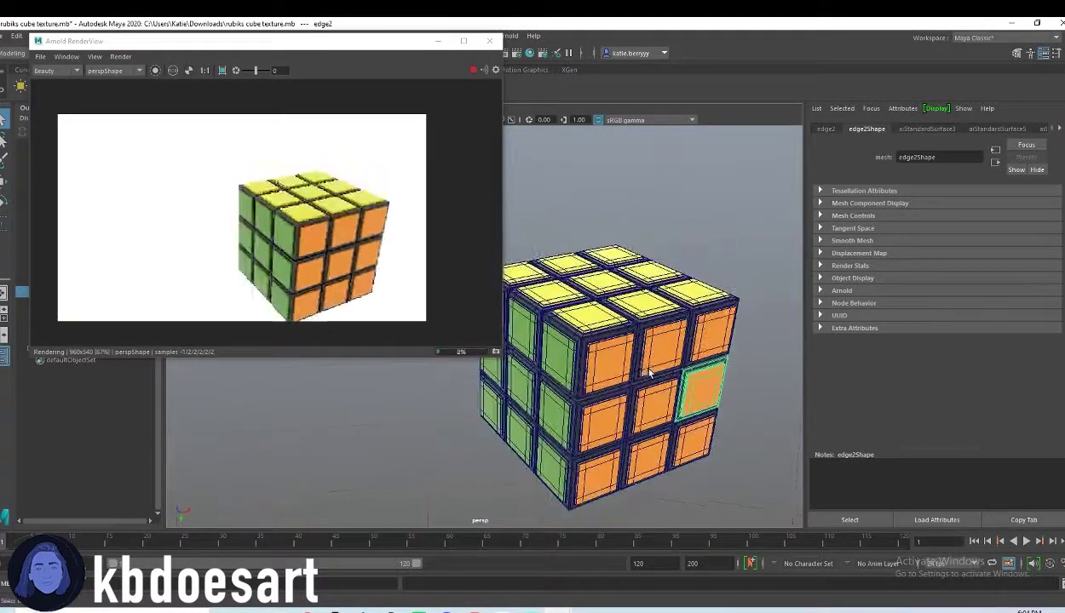